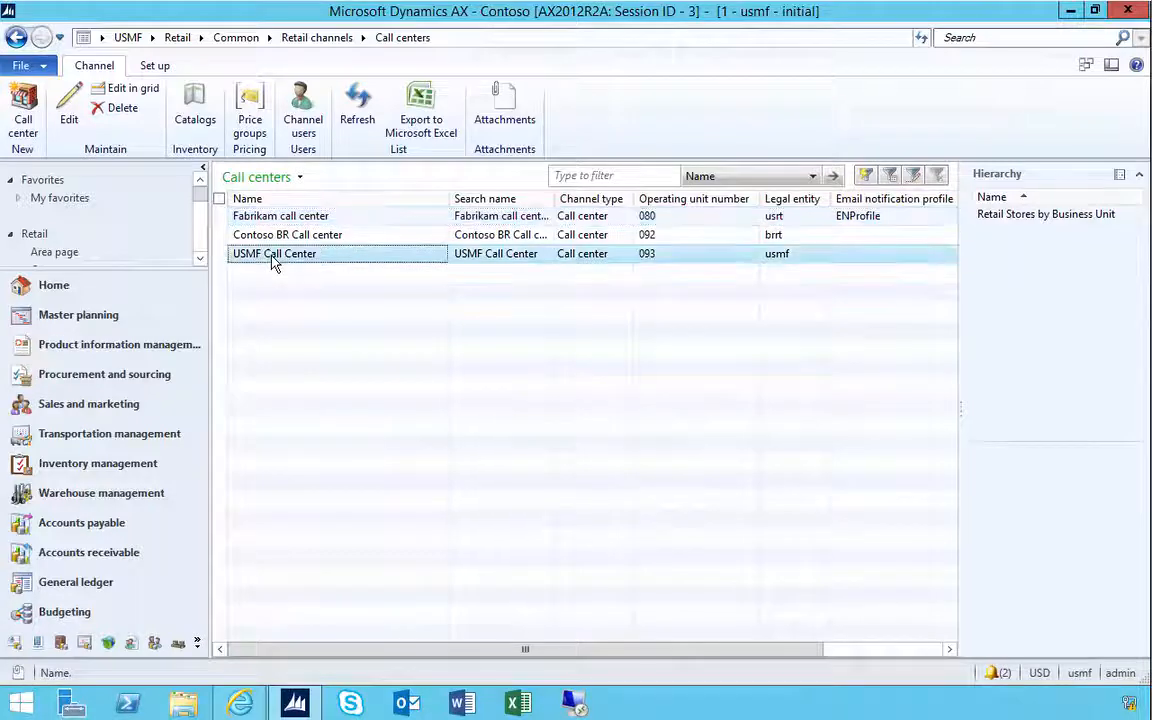
# - Open the USMF Call Center record to review its settings, and return to the main workspace
pyautogui.click(69, 108)
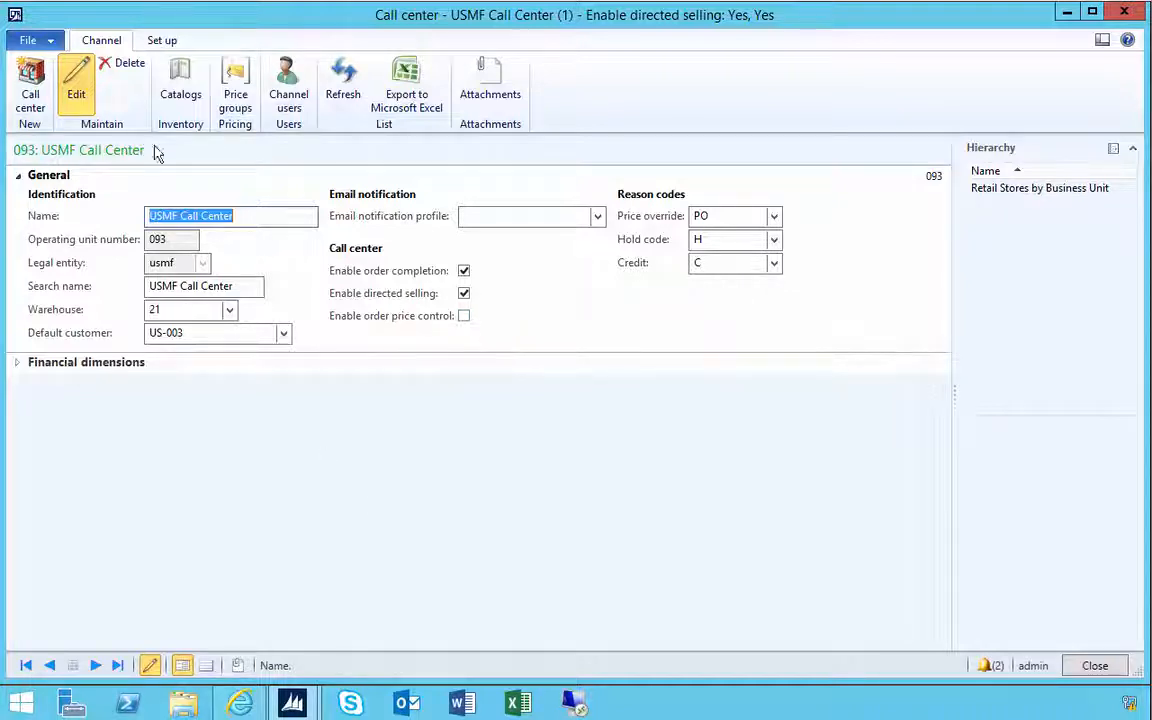
pyautogui.click(292, 703)
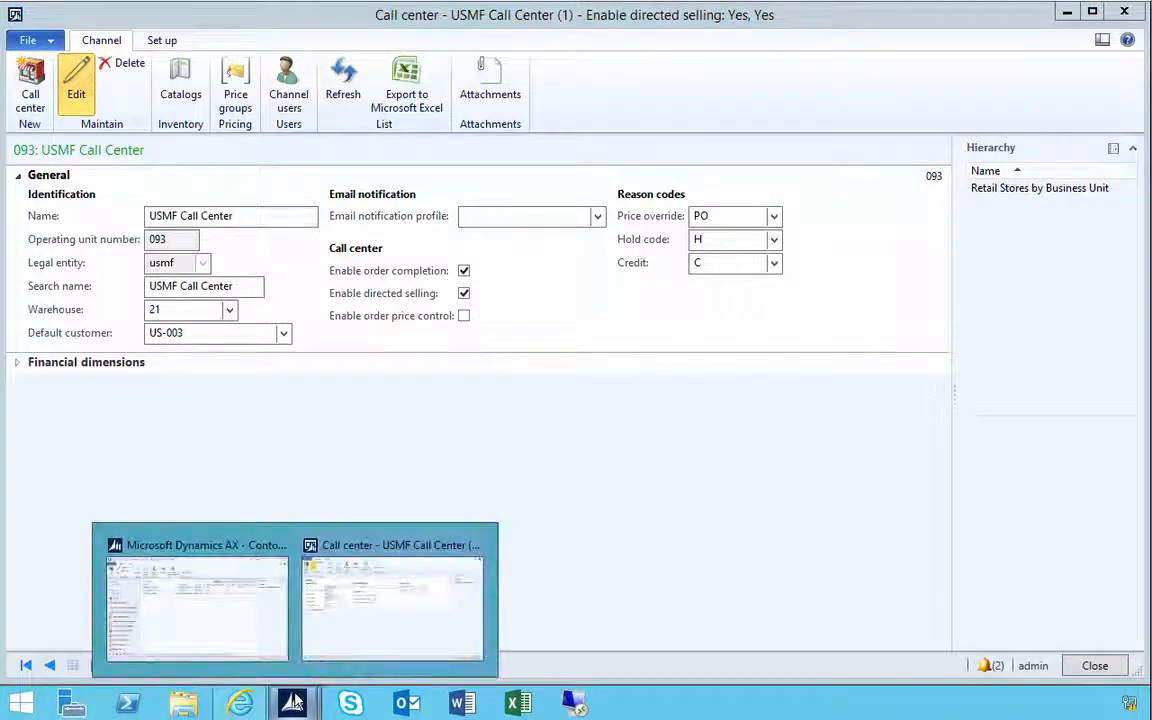
pyautogui.click(206, 625)
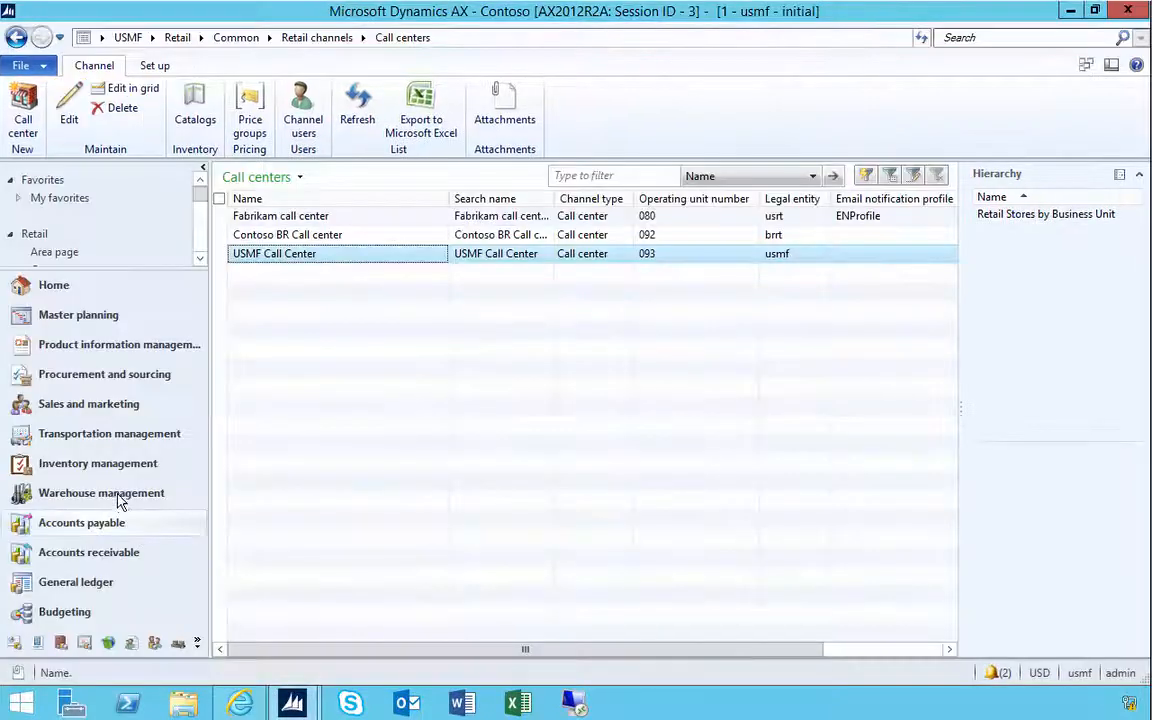
# - Open the released products list in Product information management and filter it by item number X103
pyautogui.click(112, 351)
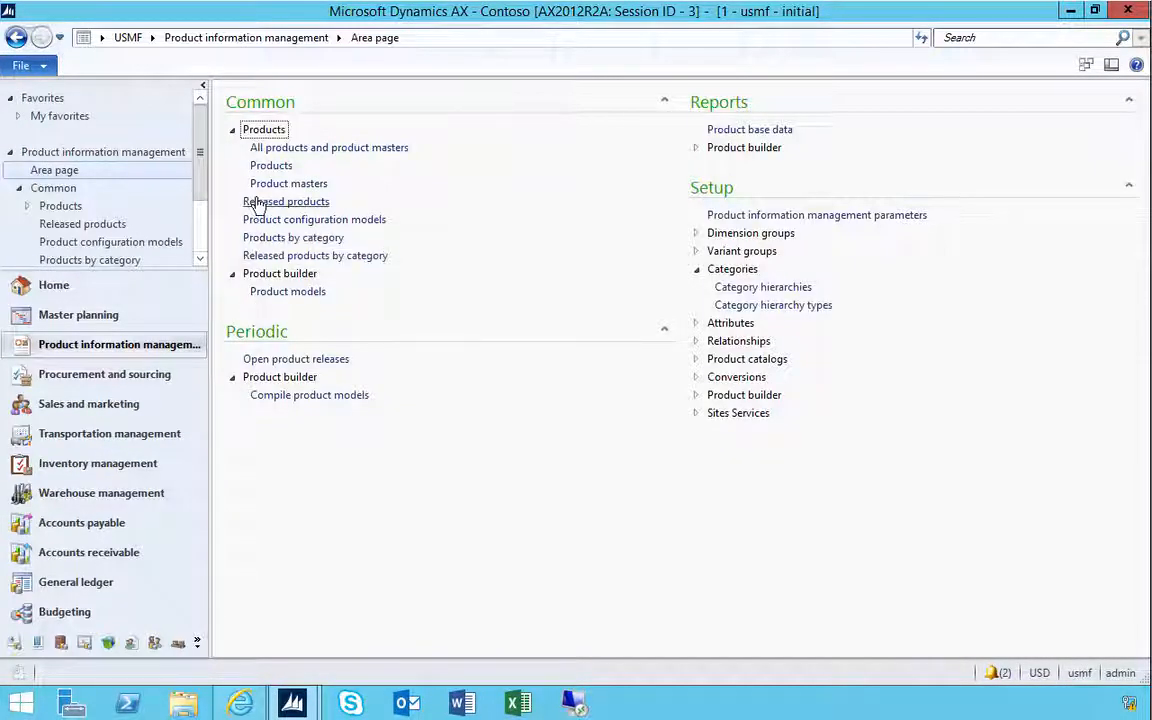
pyautogui.click(260, 201)
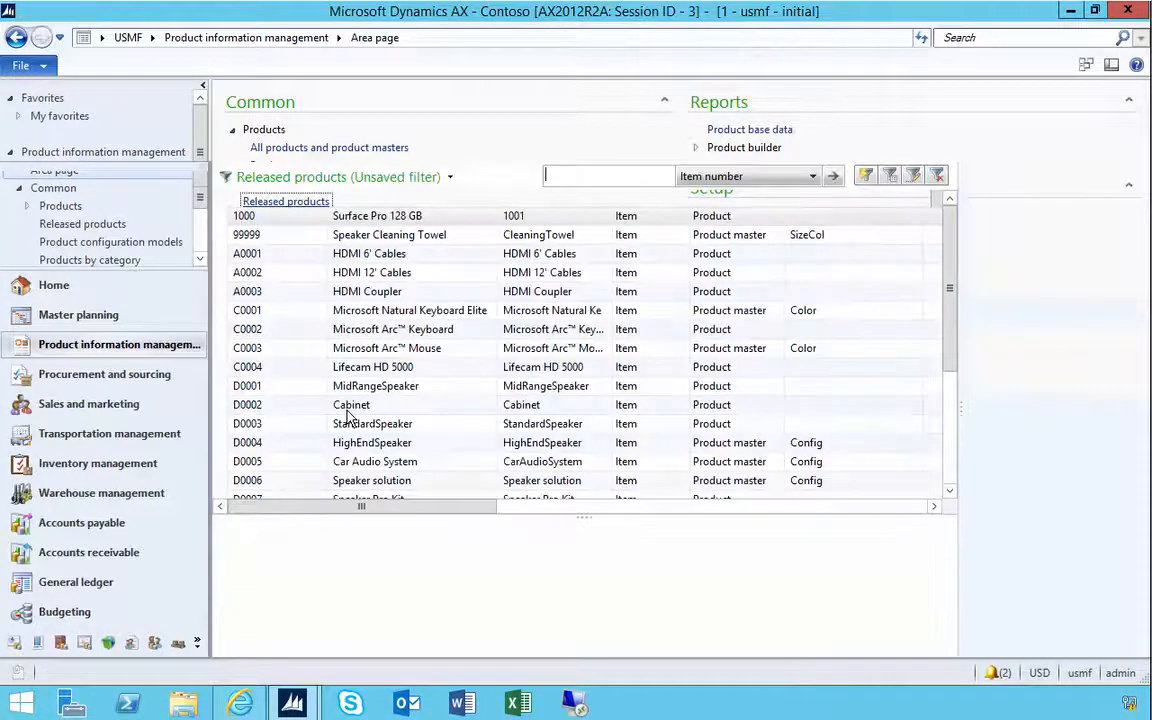
pyautogui.rightClick(264, 362)
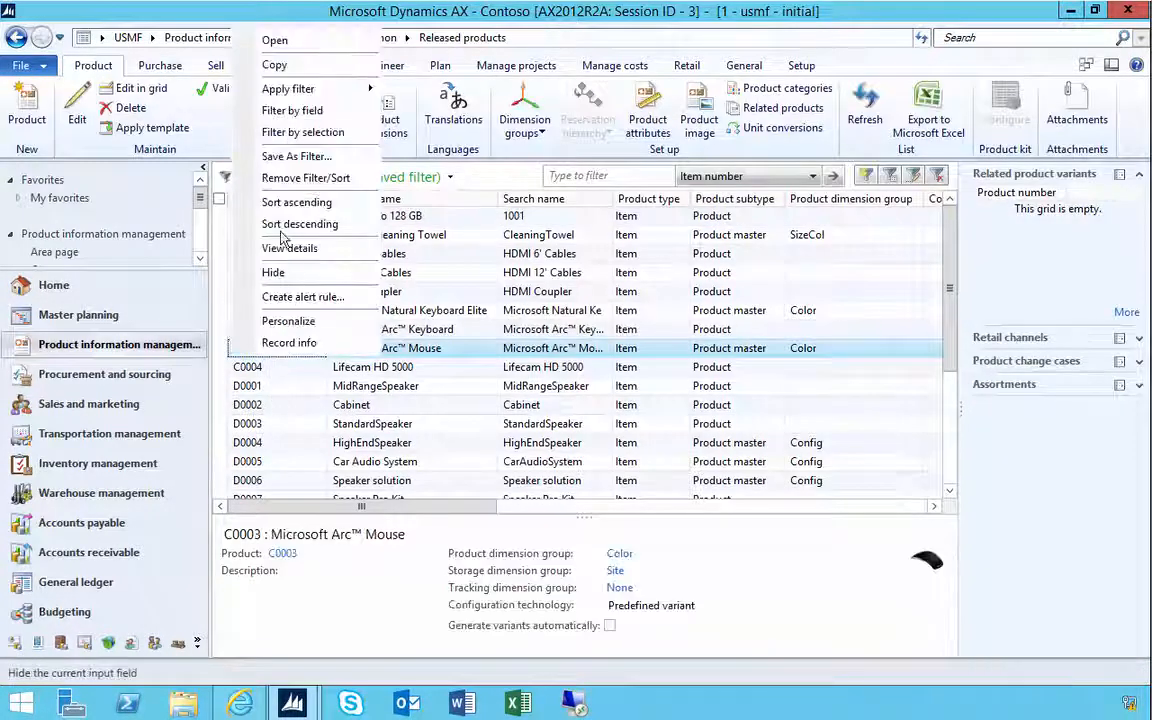
pyautogui.click(284, 111)
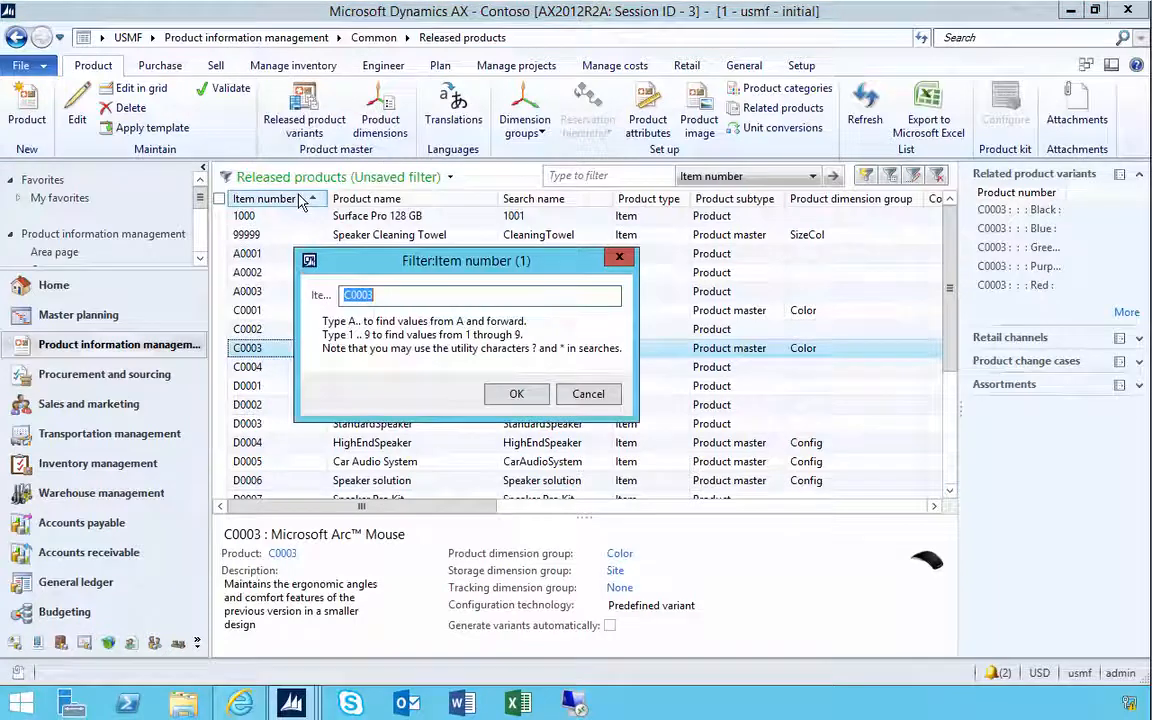
pyautogui.write('X103')
pyautogui.press('Return')
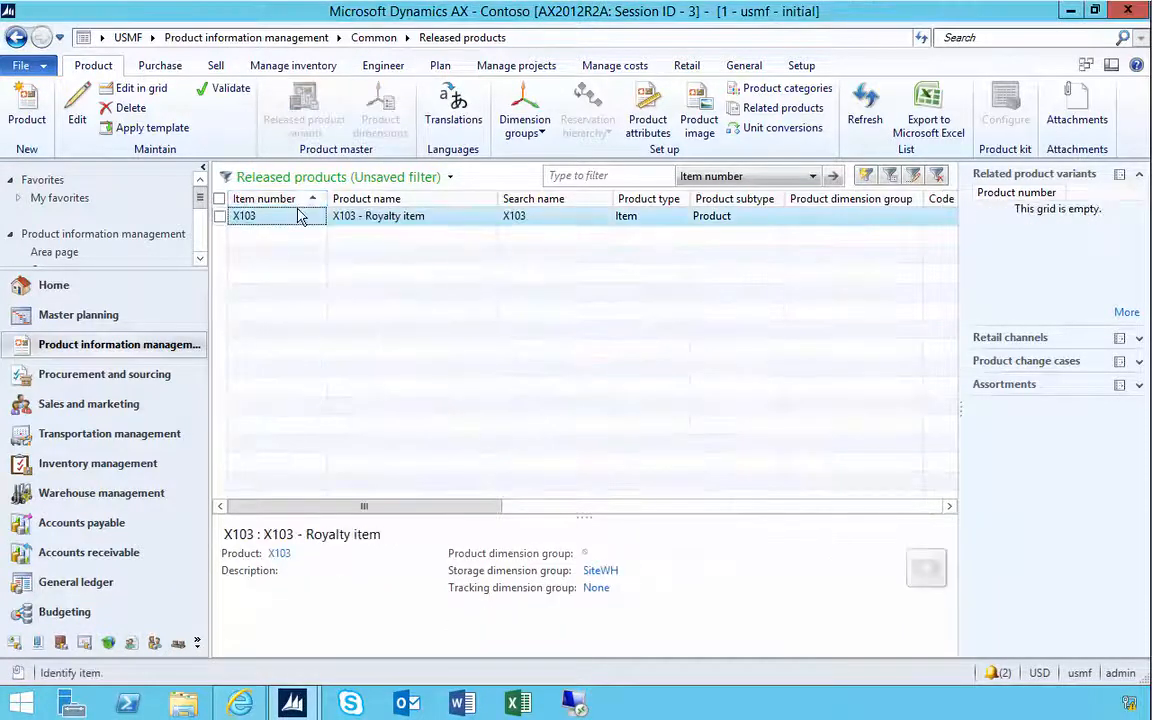
# - Open the X103 released product details and examine the price adjustment setting in the Sell section in view mode
pyautogui.click(77, 123)
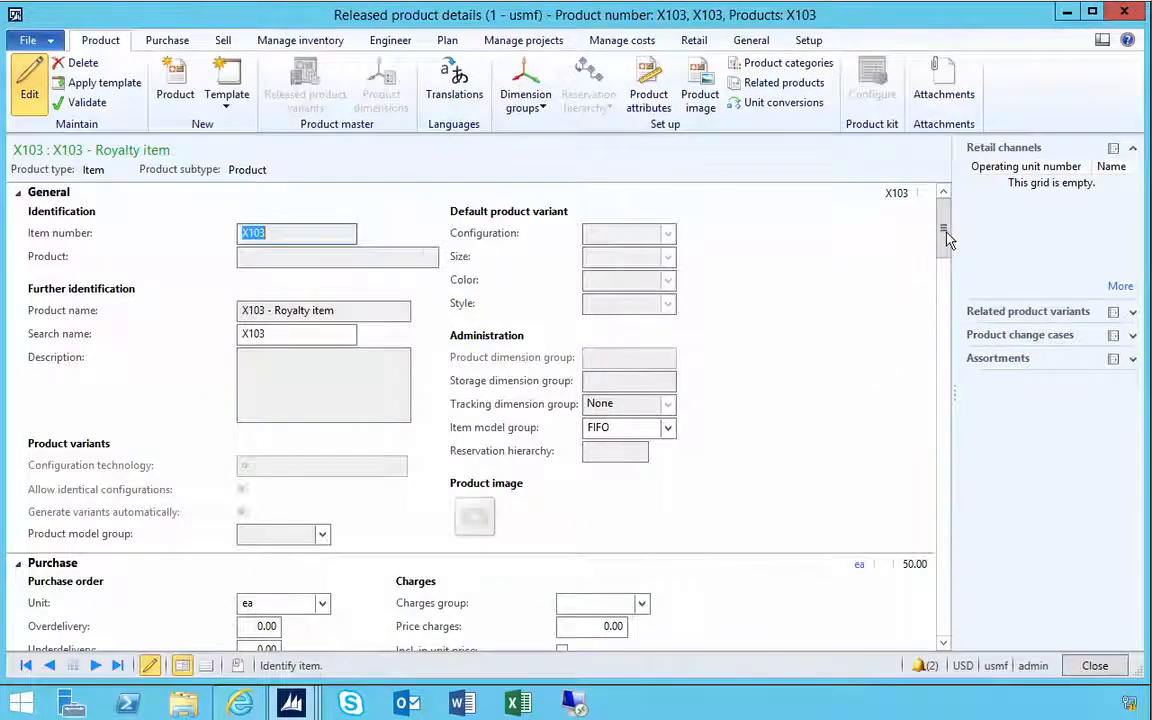
pyautogui.click(945, 304)
pyautogui.moveTo(943, 300); pyautogui.dragTo(937, 364)
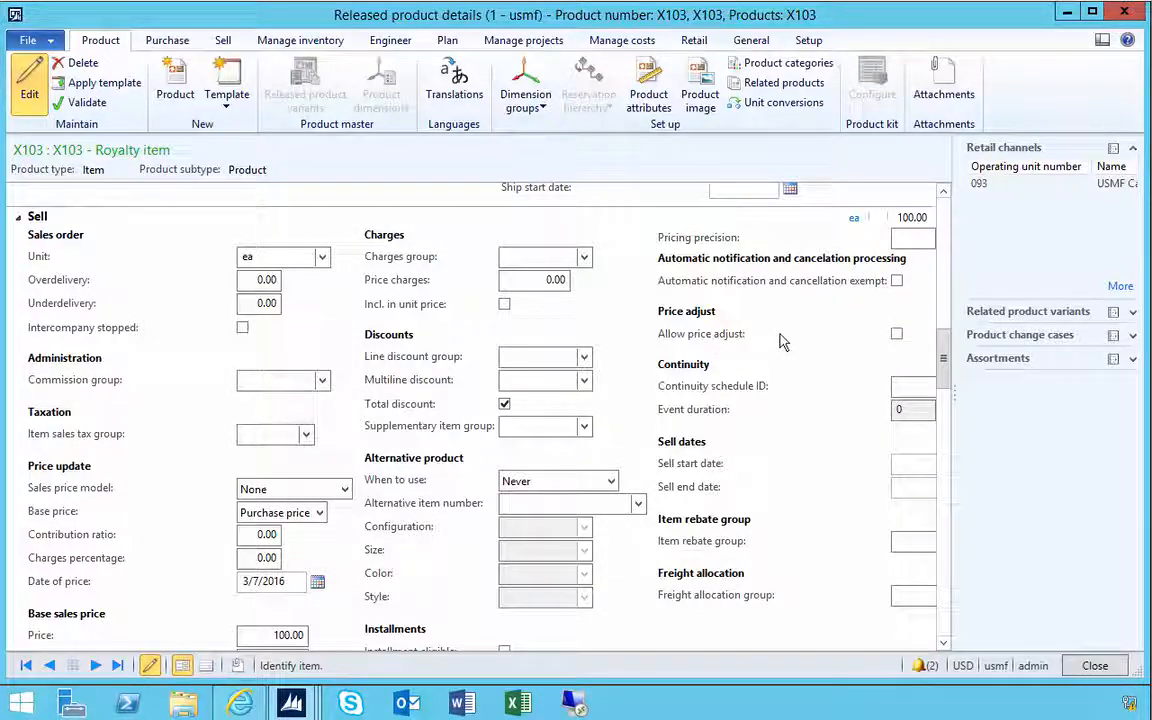
pyautogui.click(29, 85)
pyautogui.scroll(-3, 882, 327)
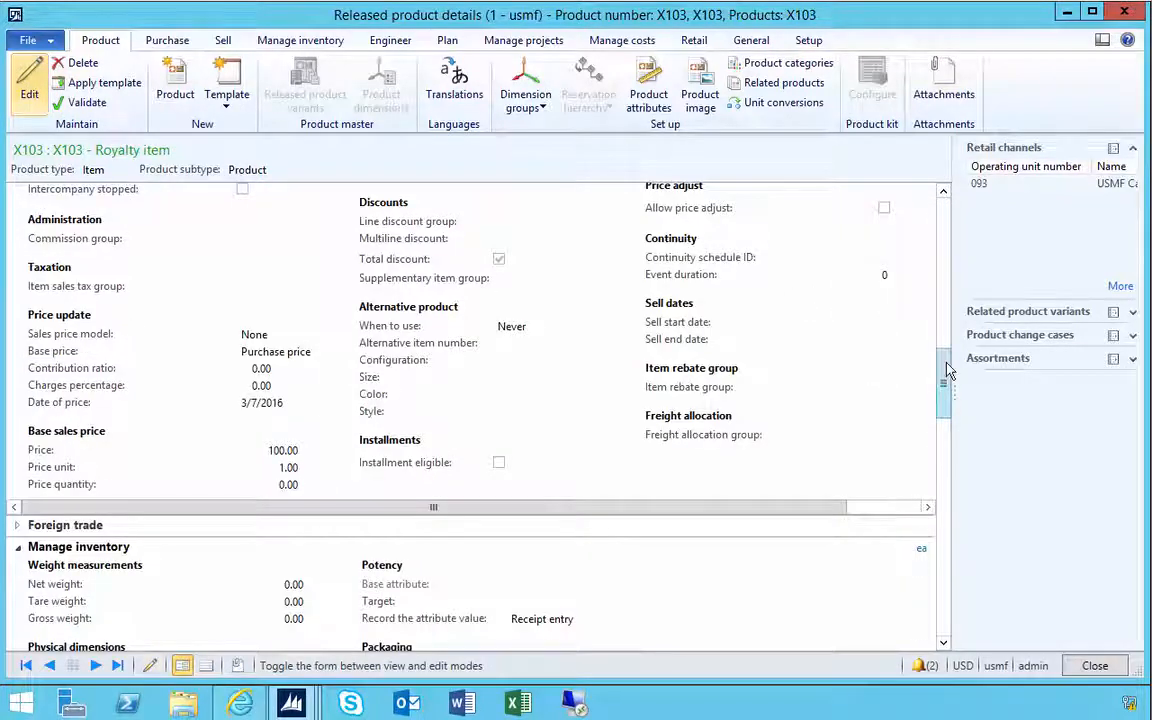
pyautogui.scroll(3, 949, 372)
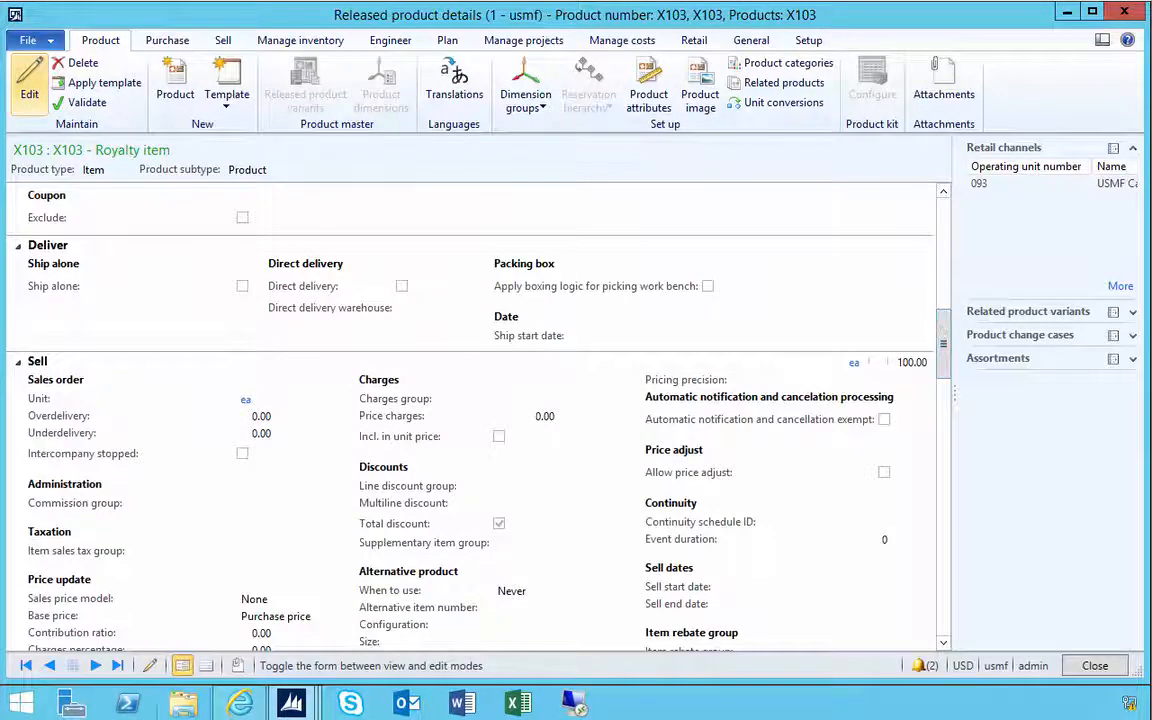
# - Revisit the USMF Call Center record, and open the Customer service form in the Call center module
pyautogui.moveTo(291, 700)
pyautogui.click(283, 640)
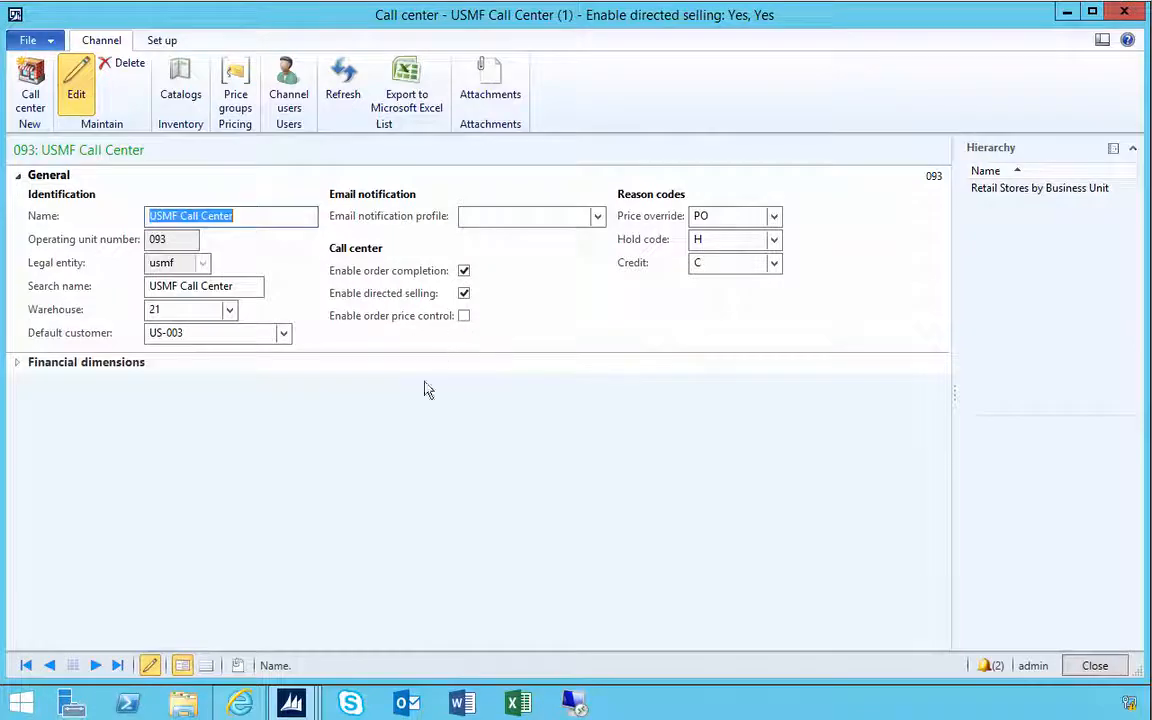
pyautogui.click(291, 703)
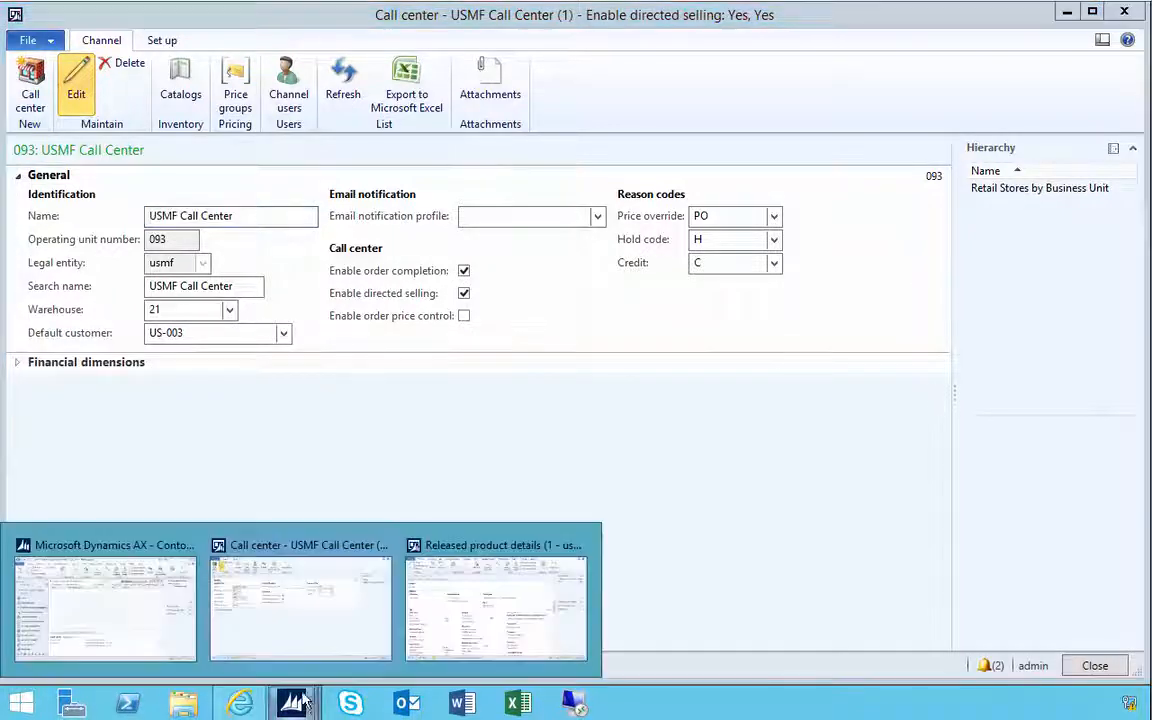
pyautogui.click(143, 638)
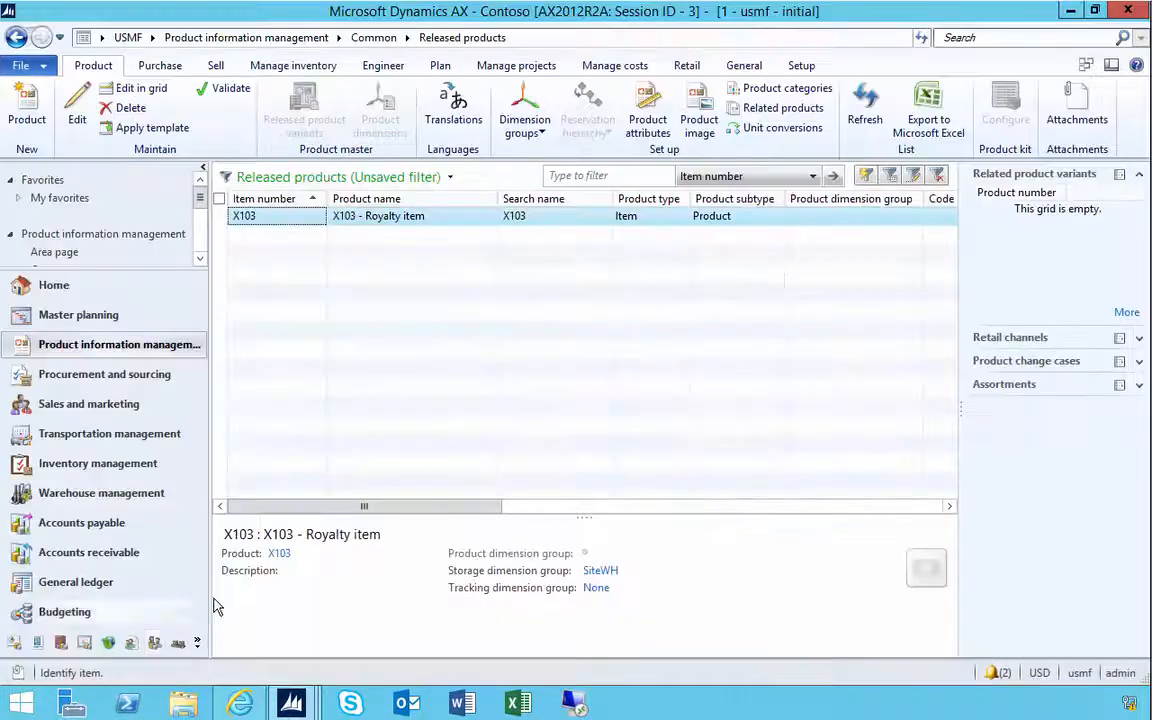
pyautogui.click(196, 643)
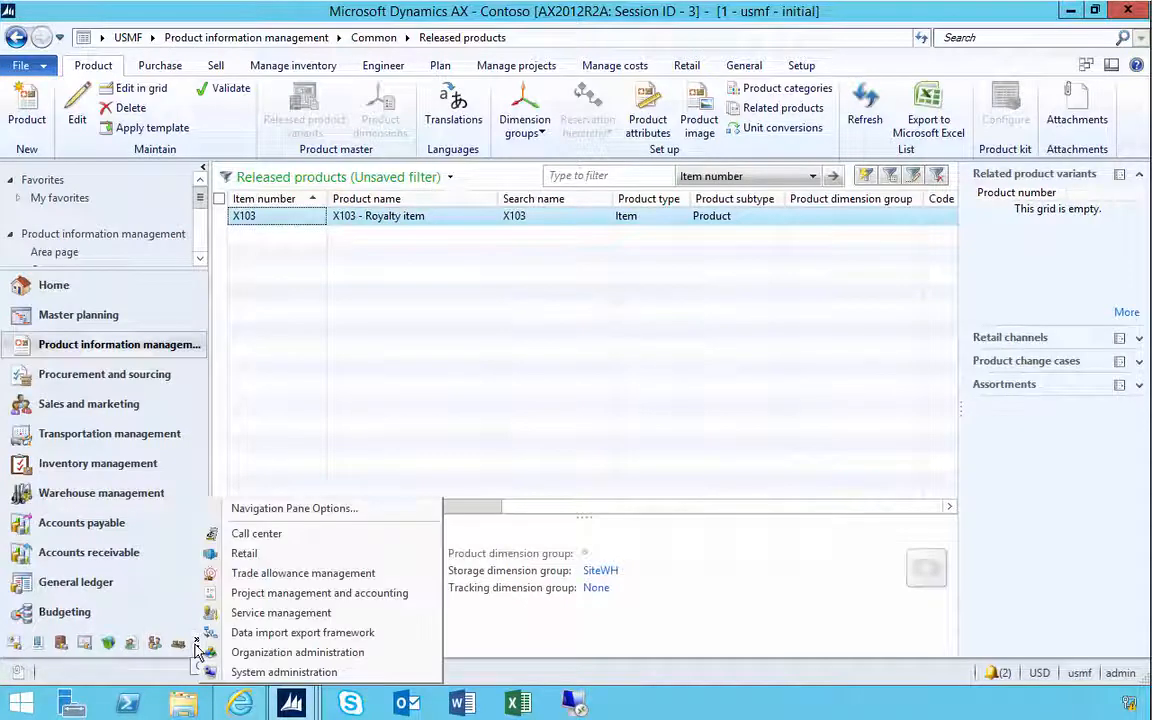
pyautogui.click(239, 538)
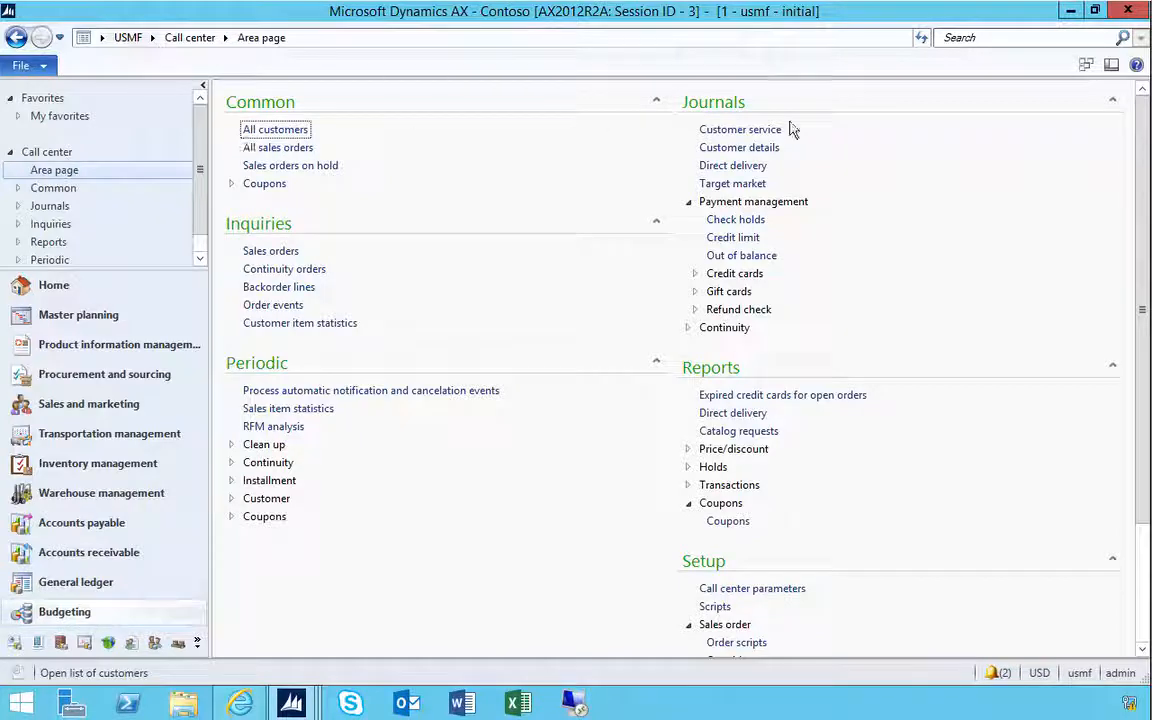
pyautogui.click(762, 134)
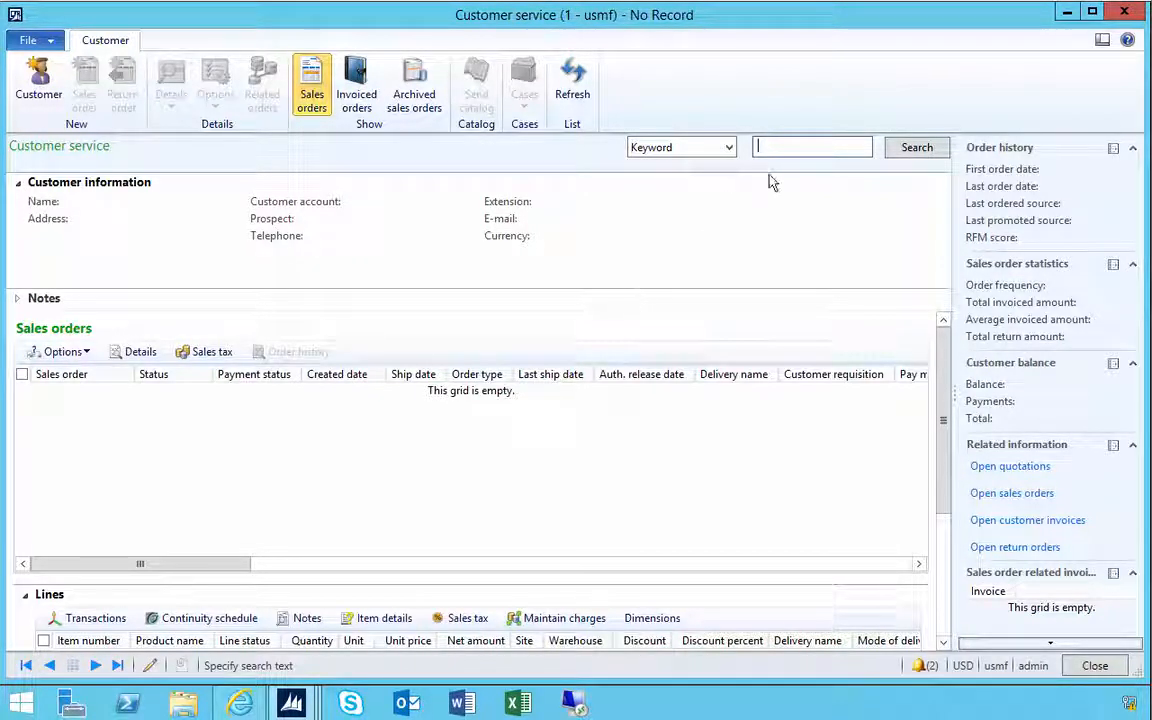
# - Search customers by the keyword "forest" and select the Forest Wholesales customer in Los Angeles
pyautogui.write('tore')
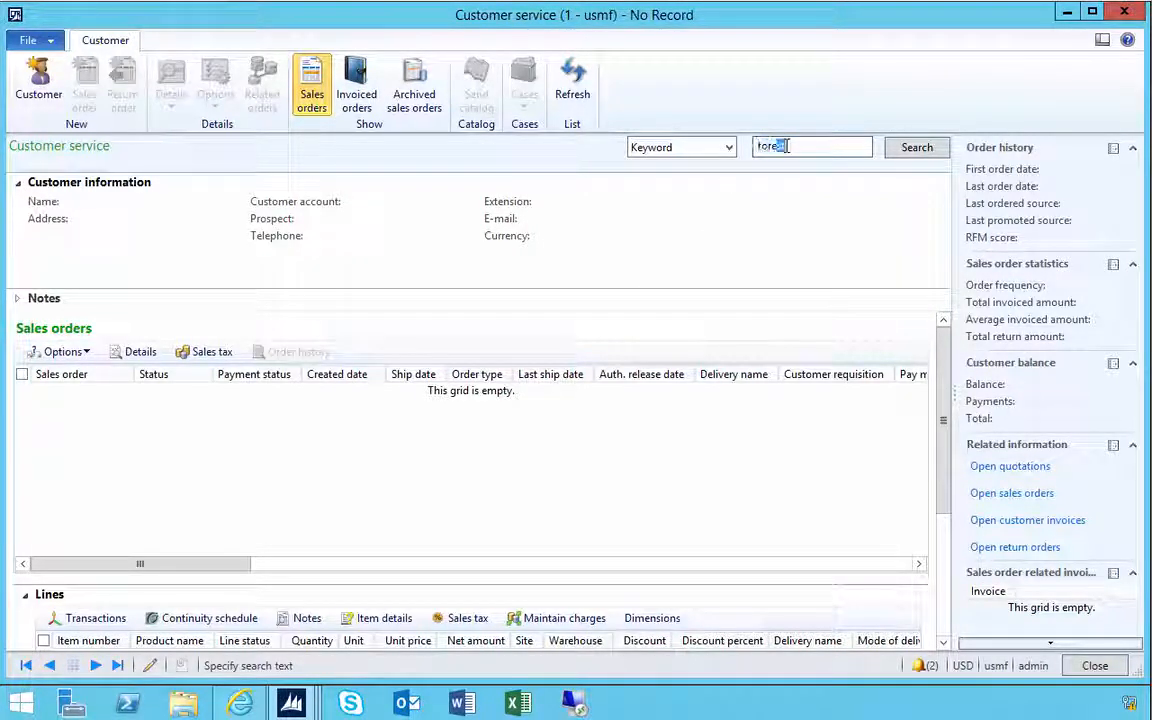
pyautogui.write('est')
pyautogui.press('BackSpace')
pyautogui.press('BackSpace')
pyautogui.press('BackSpace')
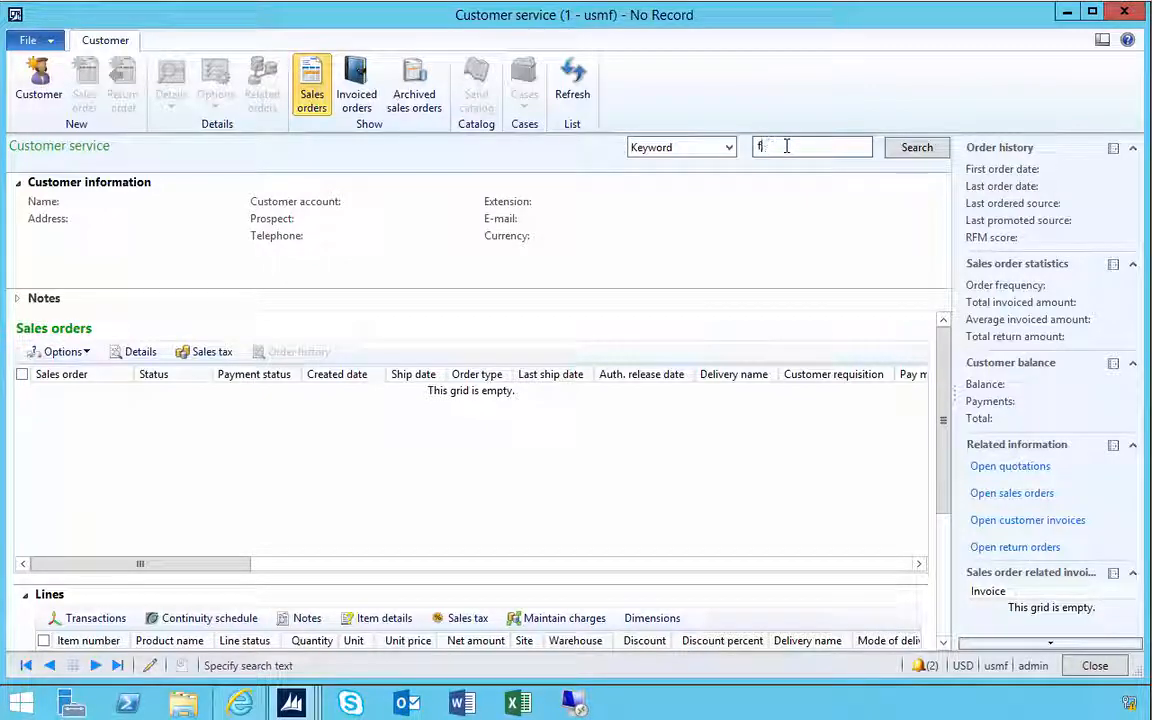
pyautogui.write('orest')
pyautogui.press('Return')
pyautogui.click(265, 313)
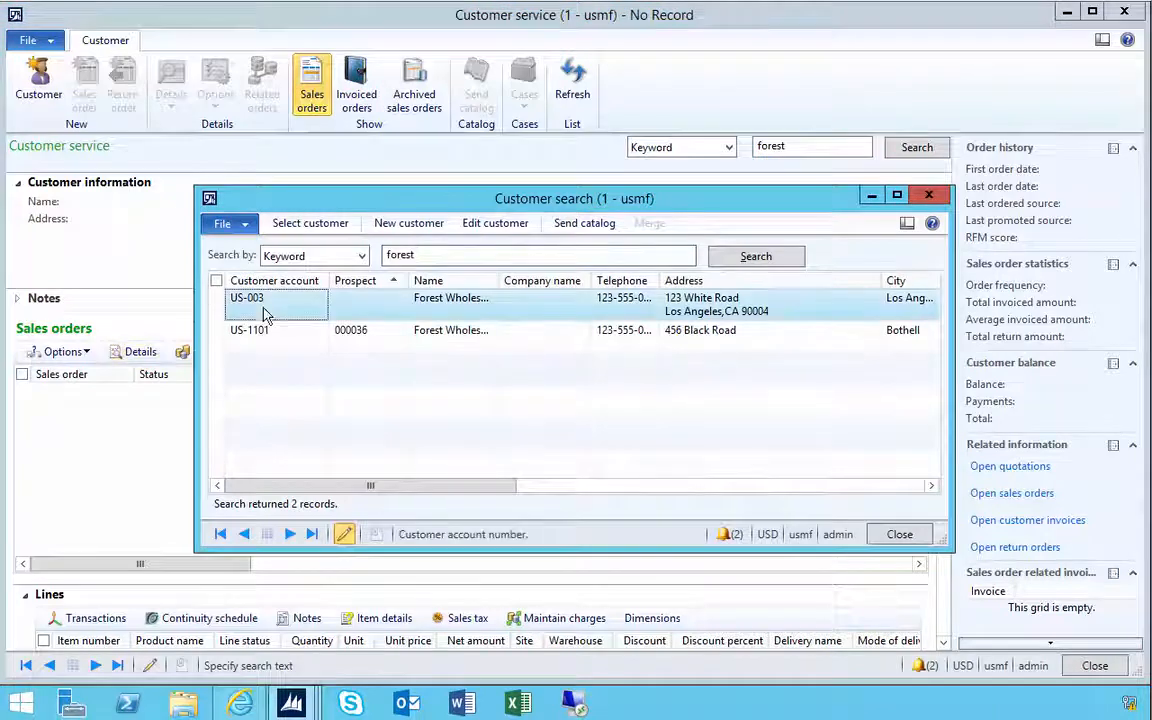
pyautogui.click(305, 223)
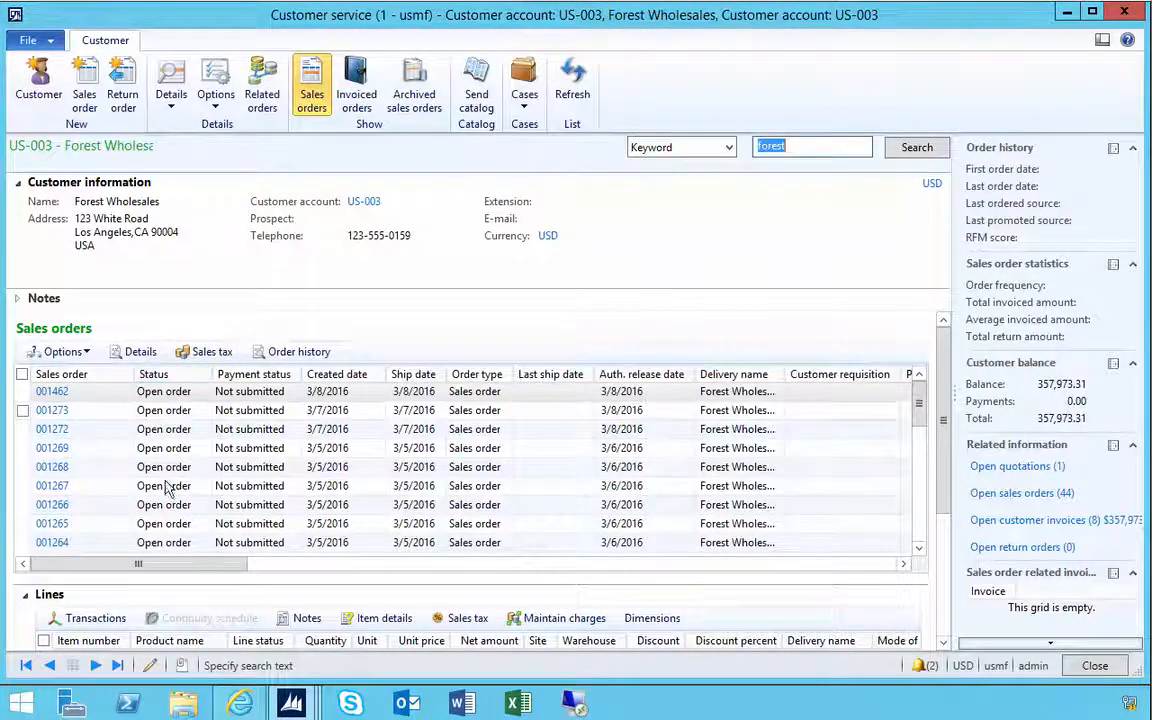
# - Create a new sales order for Forest Wholesales and enter item X103 on its first line
pyautogui.click(84, 95)
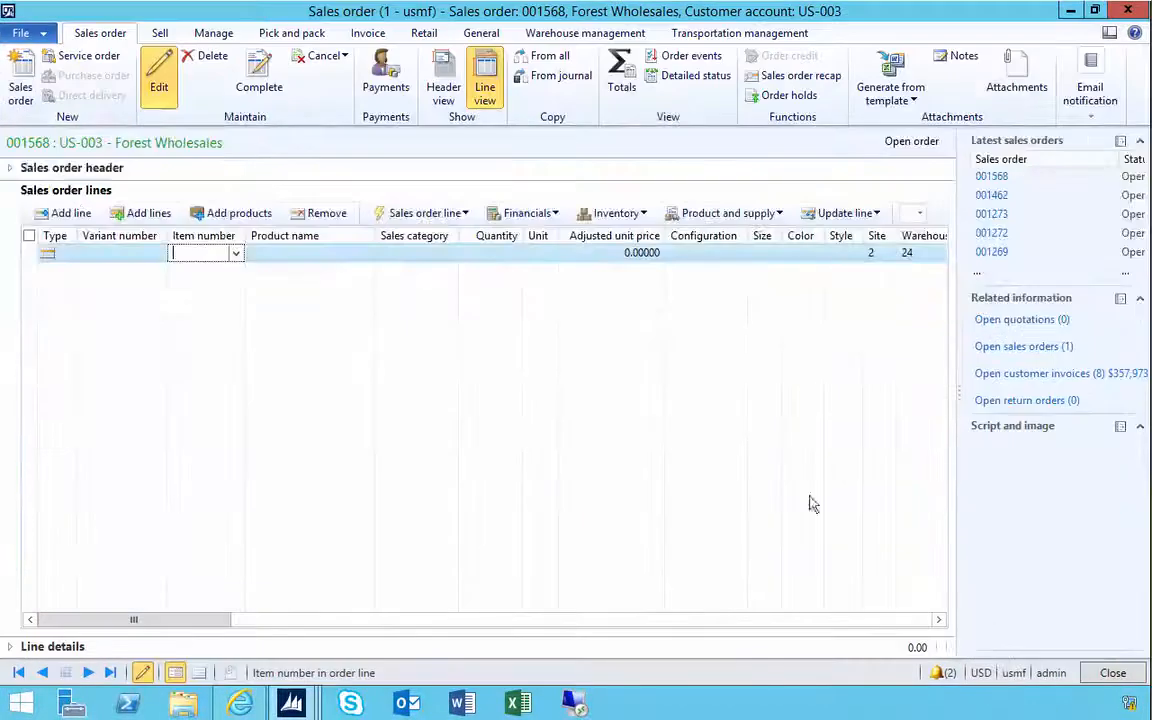
pyautogui.write('X103')
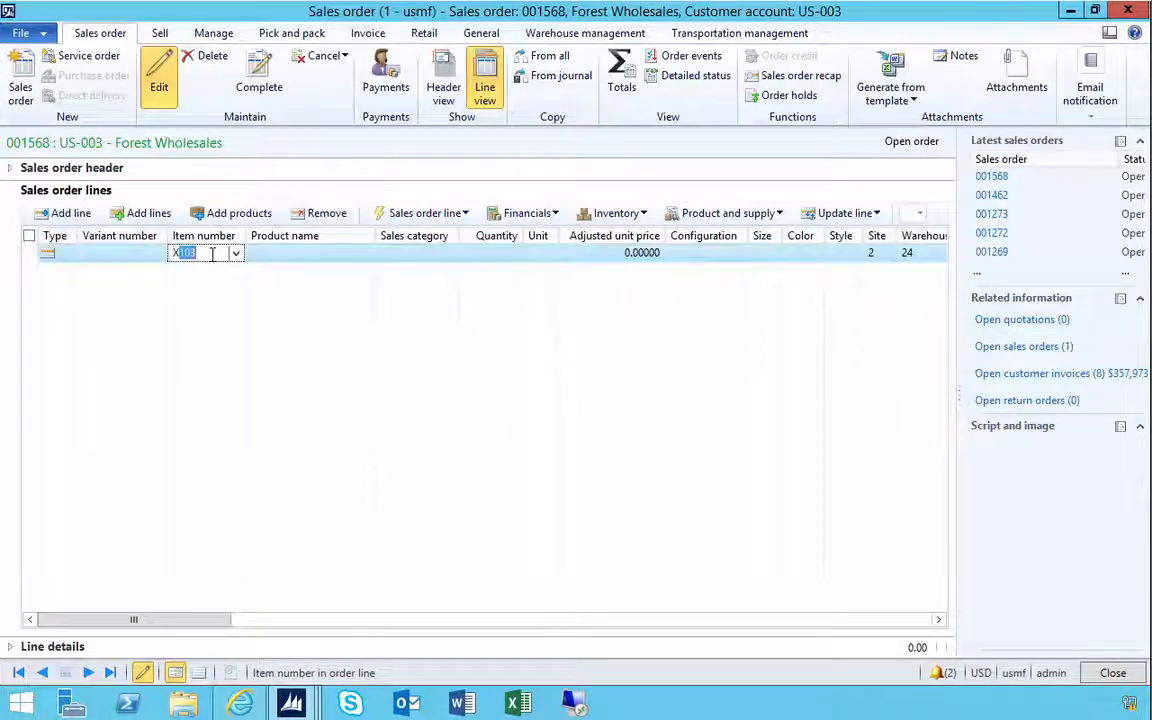
pyautogui.press('Tab')
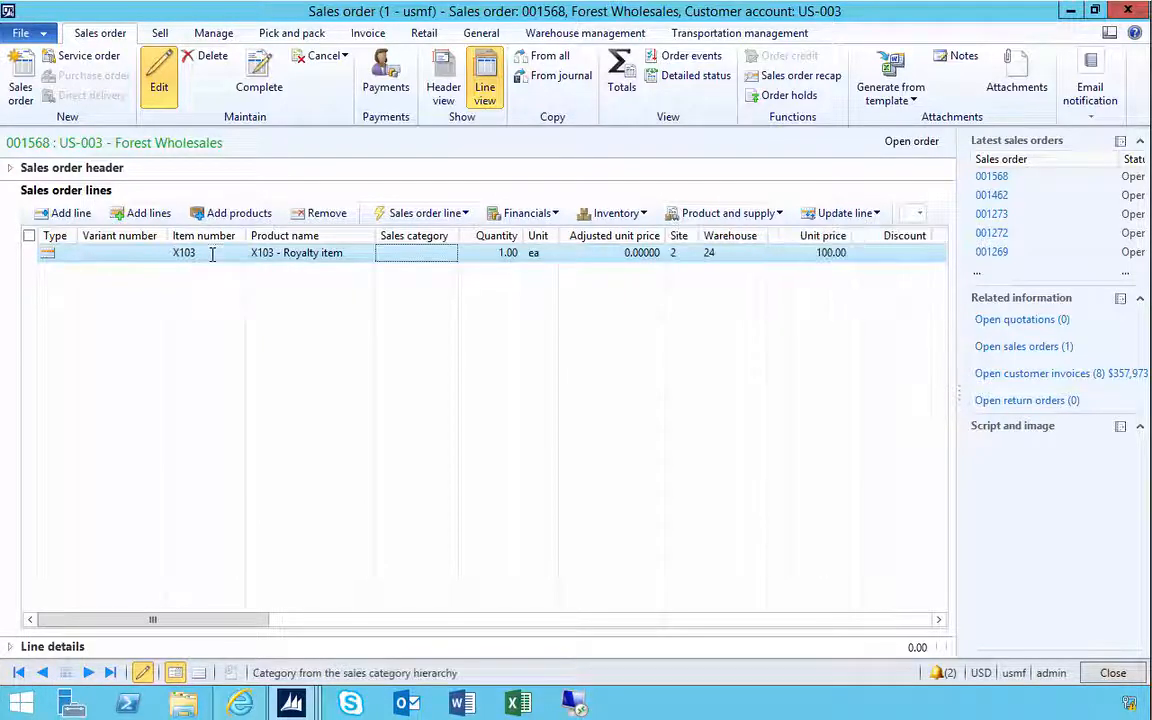
# - Set the unit price of the X103 order line to 110
pyautogui.click(789, 256)
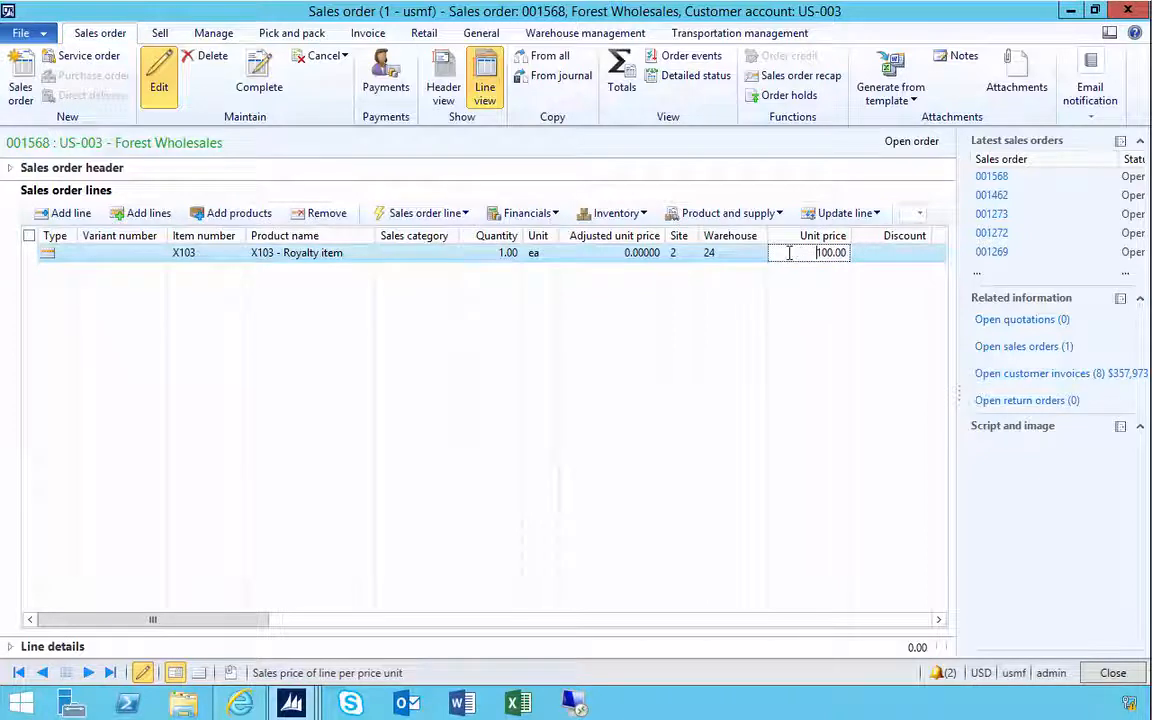
pyautogui.moveTo(789, 253); pyautogui.dragTo(869, 252)
pyautogui.press('BackSpace')
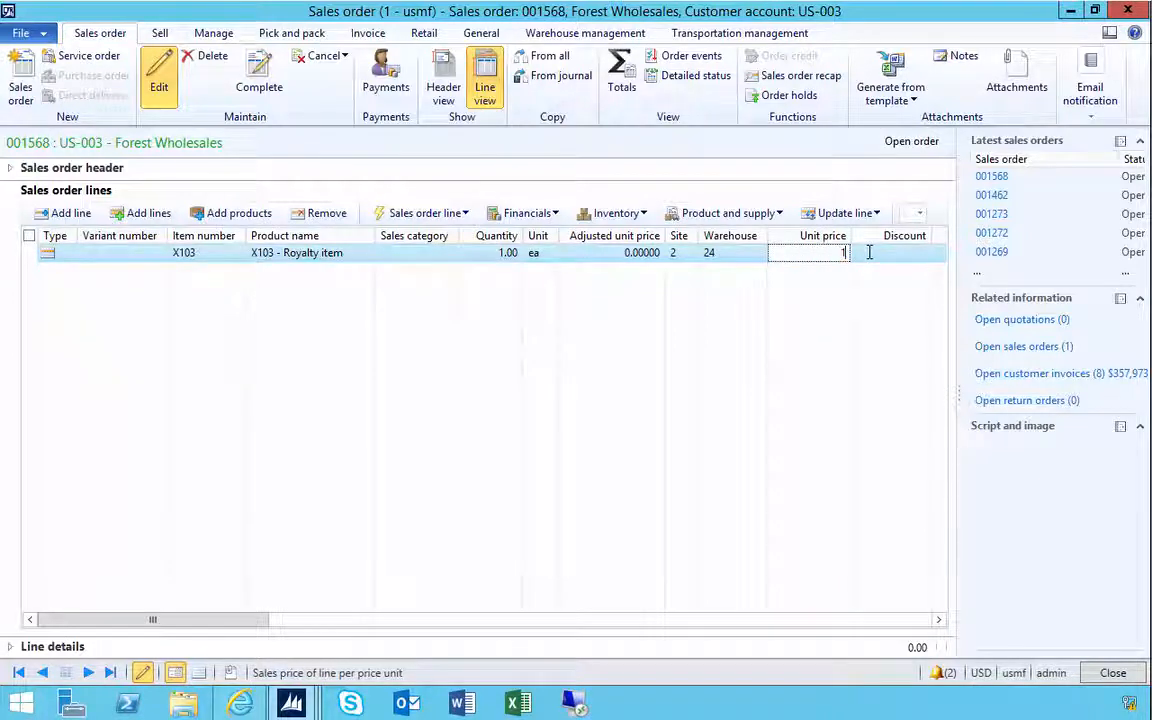
pyautogui.write('100')
pyautogui.press('BackSpace')
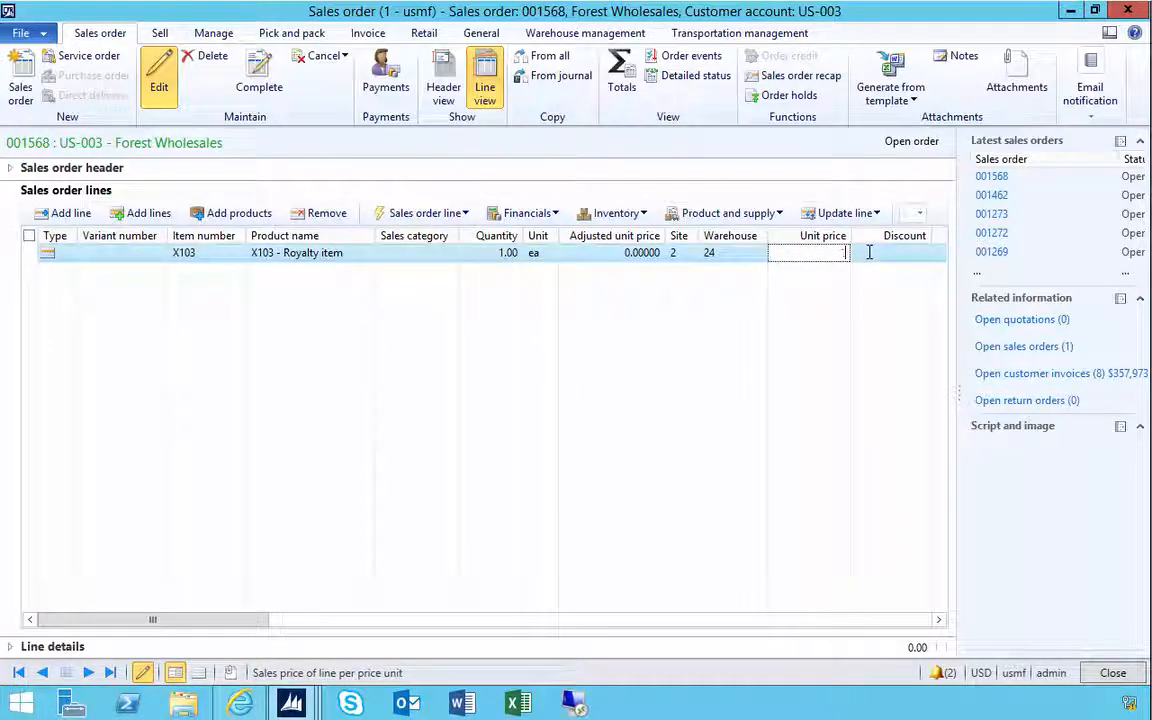
pyautogui.write('110')
pyautogui.press('Tab')
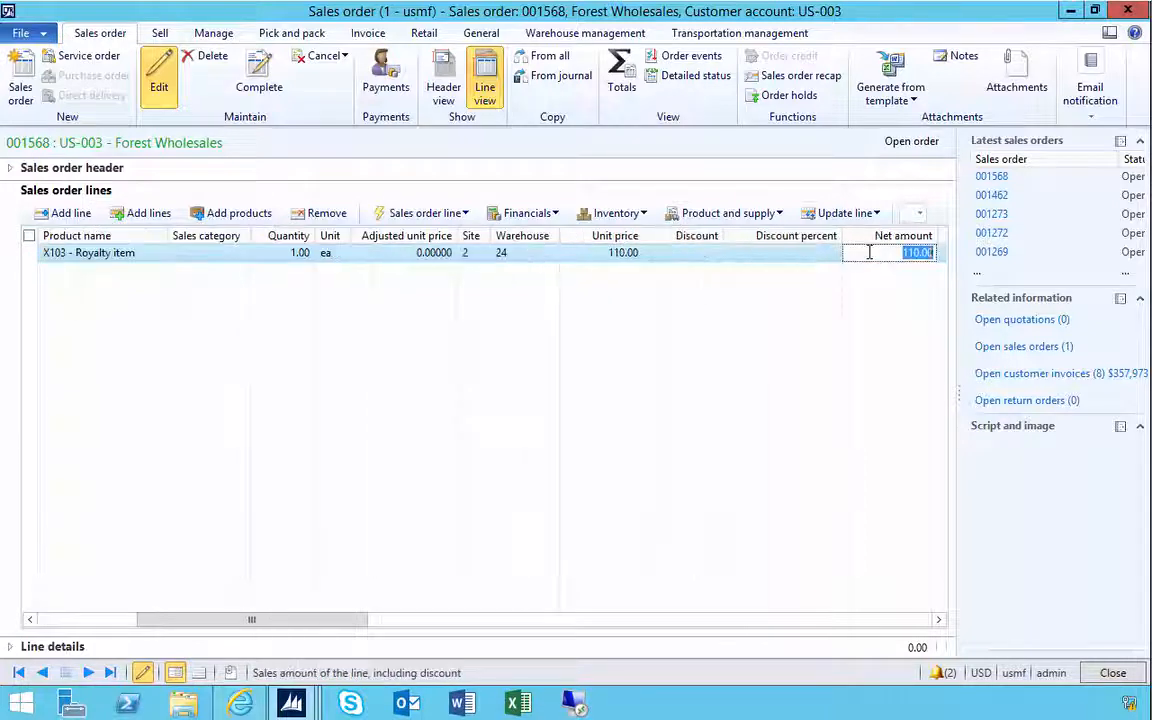
# - Remove the X103 order line and delete the sales order
pyautogui.click(617, 253)
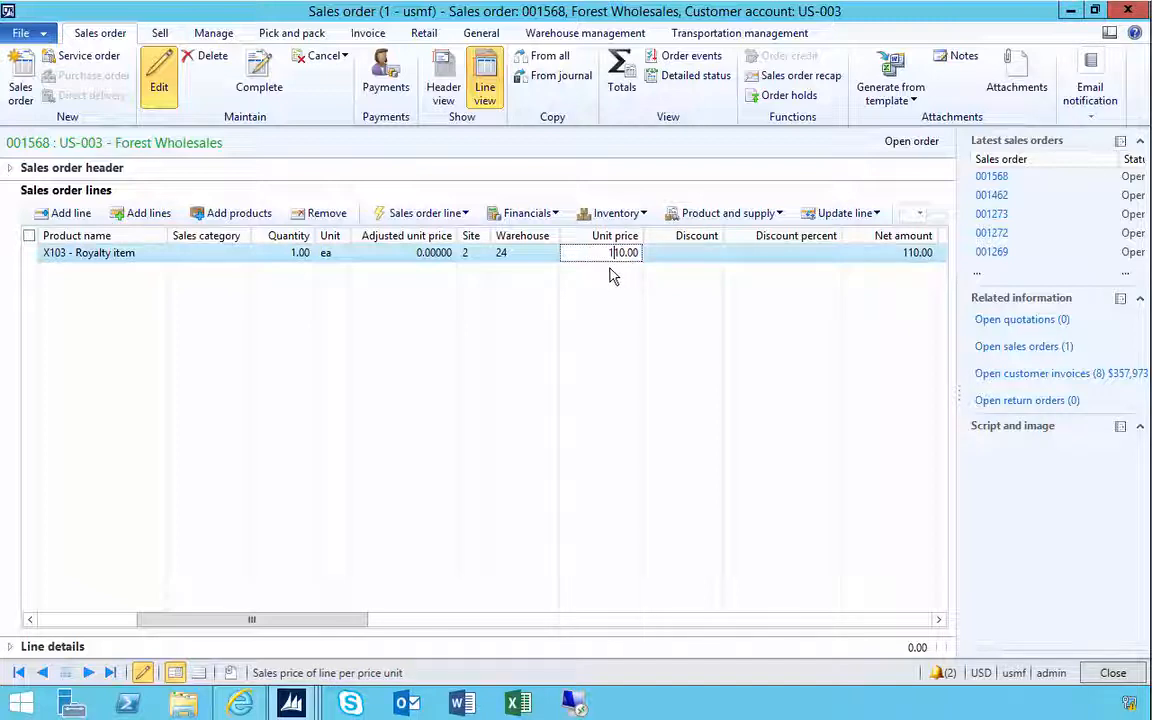
pyautogui.click(322, 213)
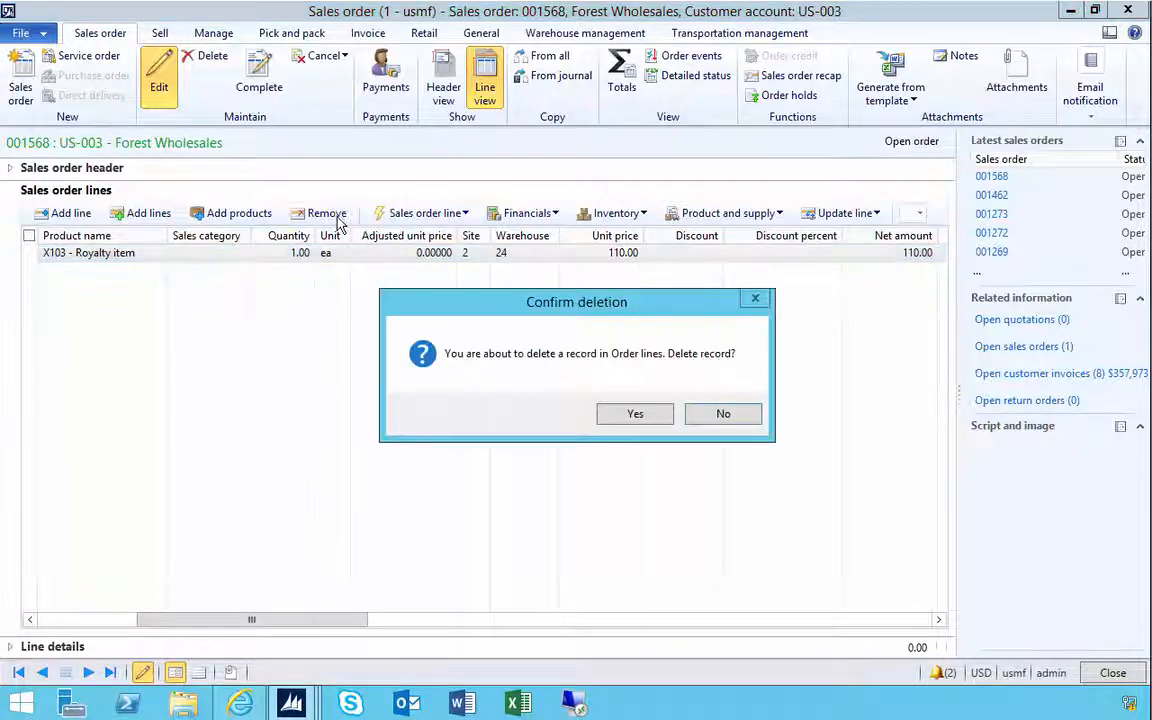
pyautogui.click(636, 418)
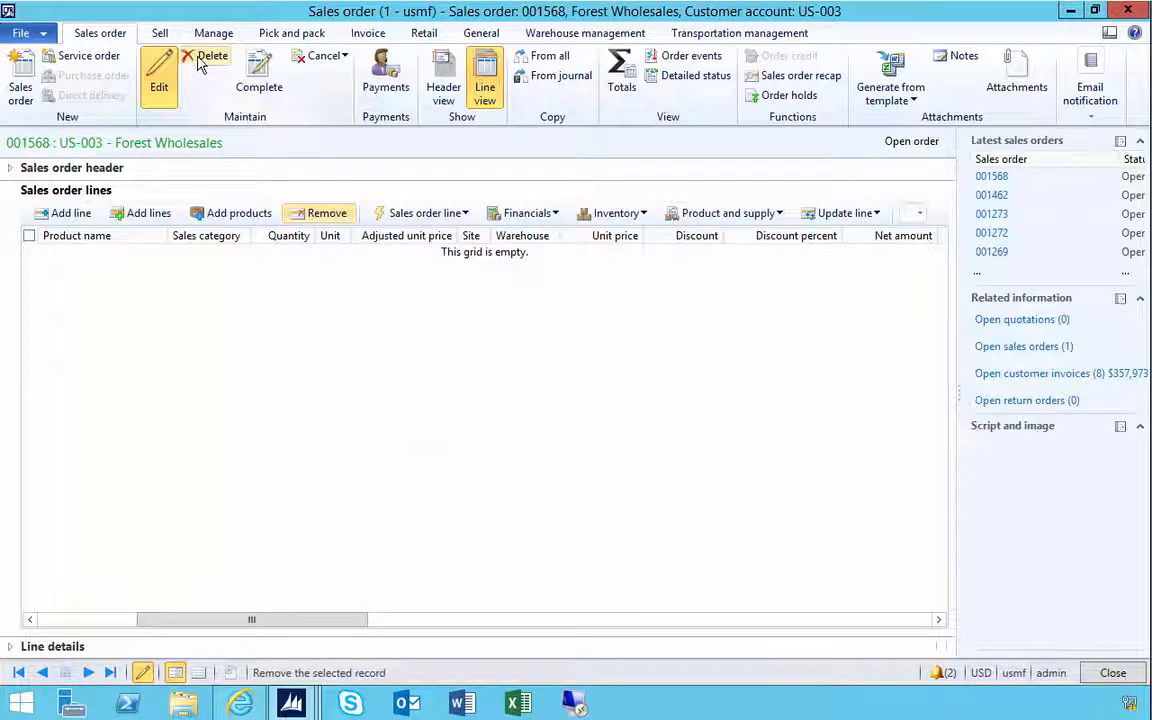
pyautogui.click(199, 62)
pyautogui.click(670, 418)
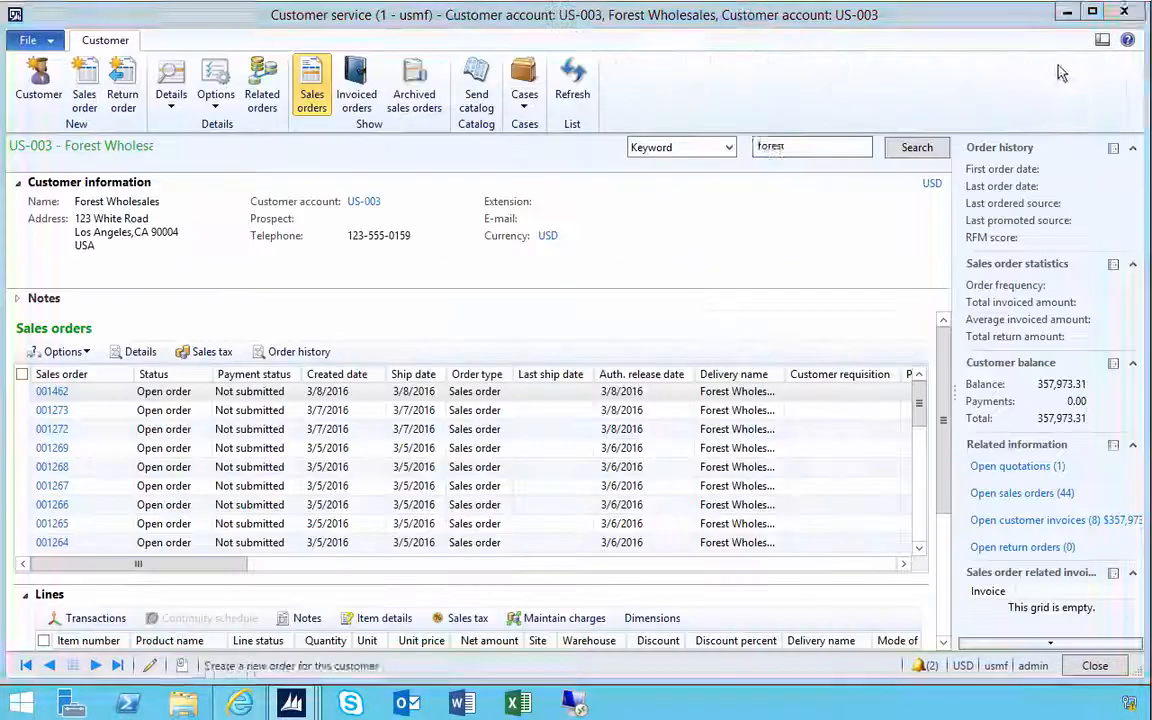
# - Enable order price control for the USMF Call Center and check the Allow price adjust setting of released product X103
pyautogui.click(291, 704)
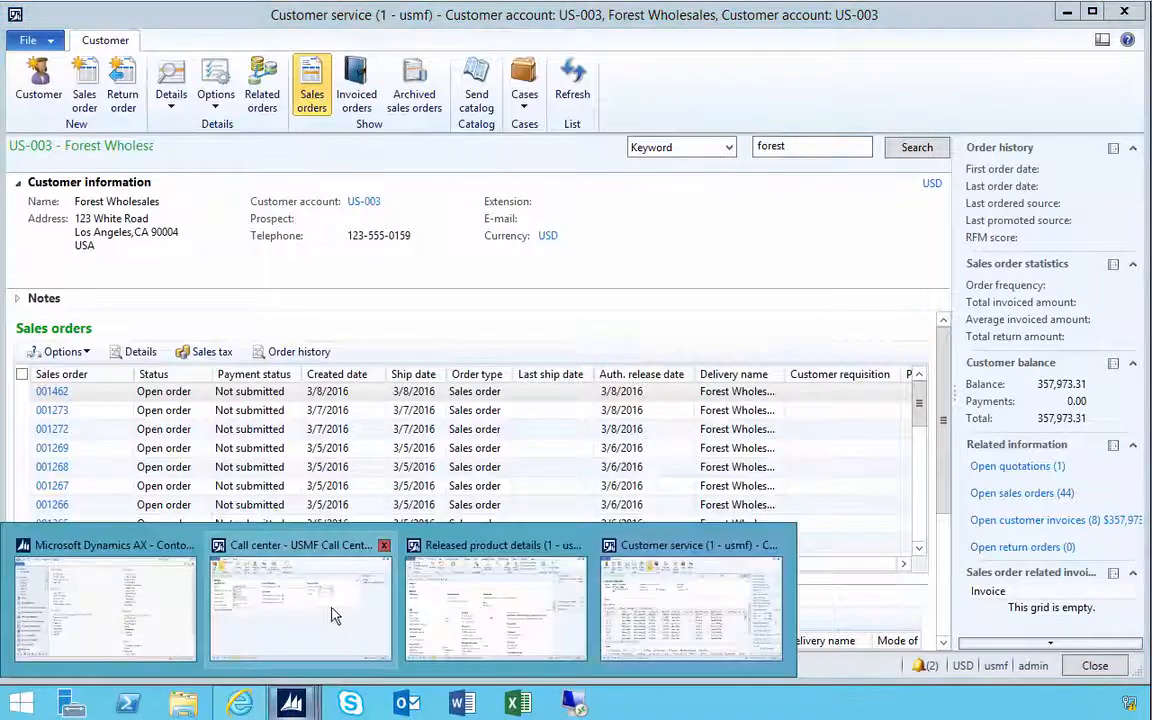
pyautogui.click(360, 610)
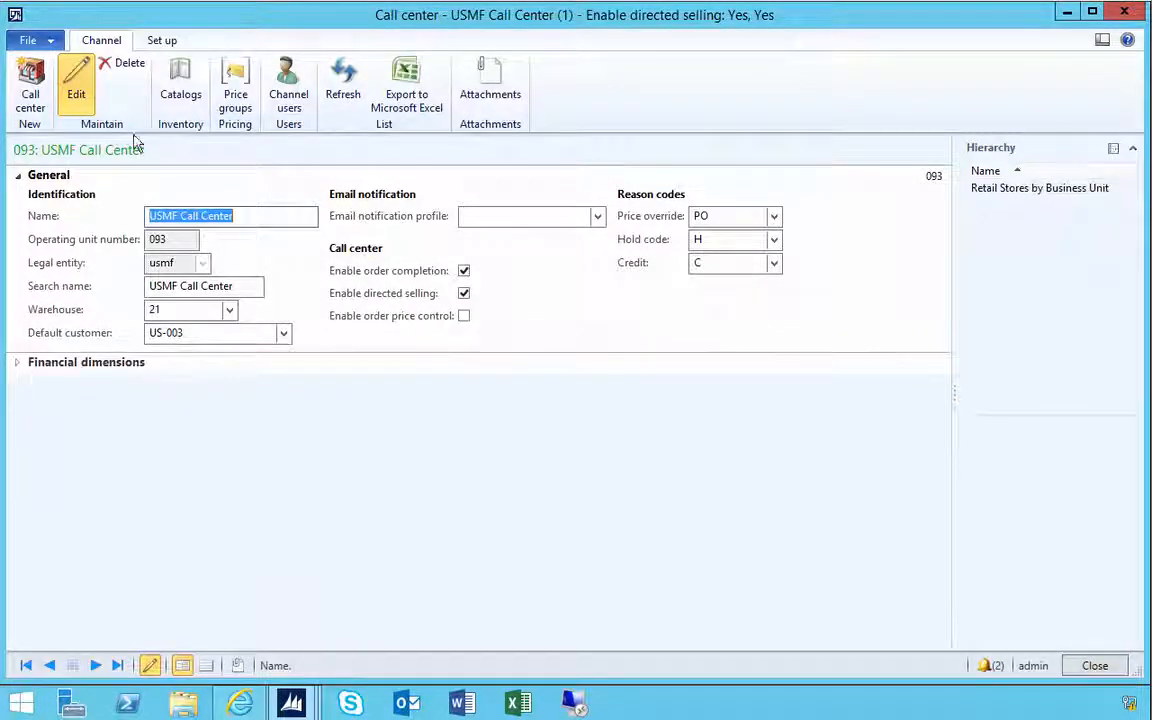
pyautogui.click(463, 315)
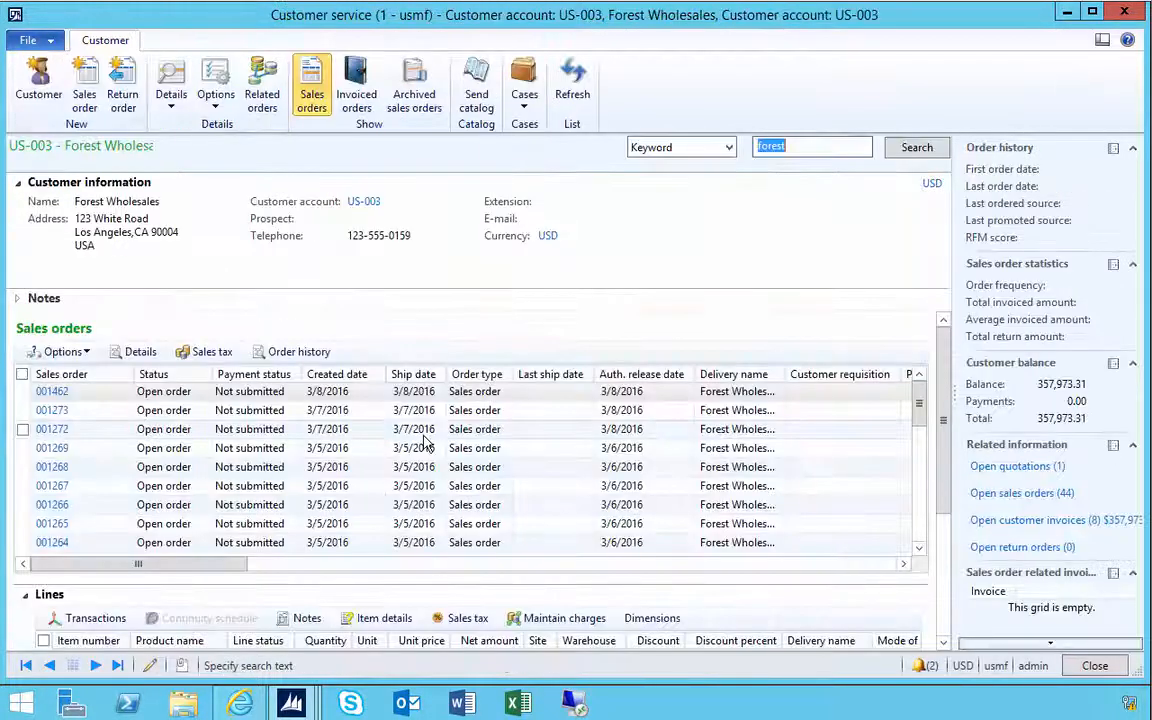
pyautogui.moveTo(308, 706)
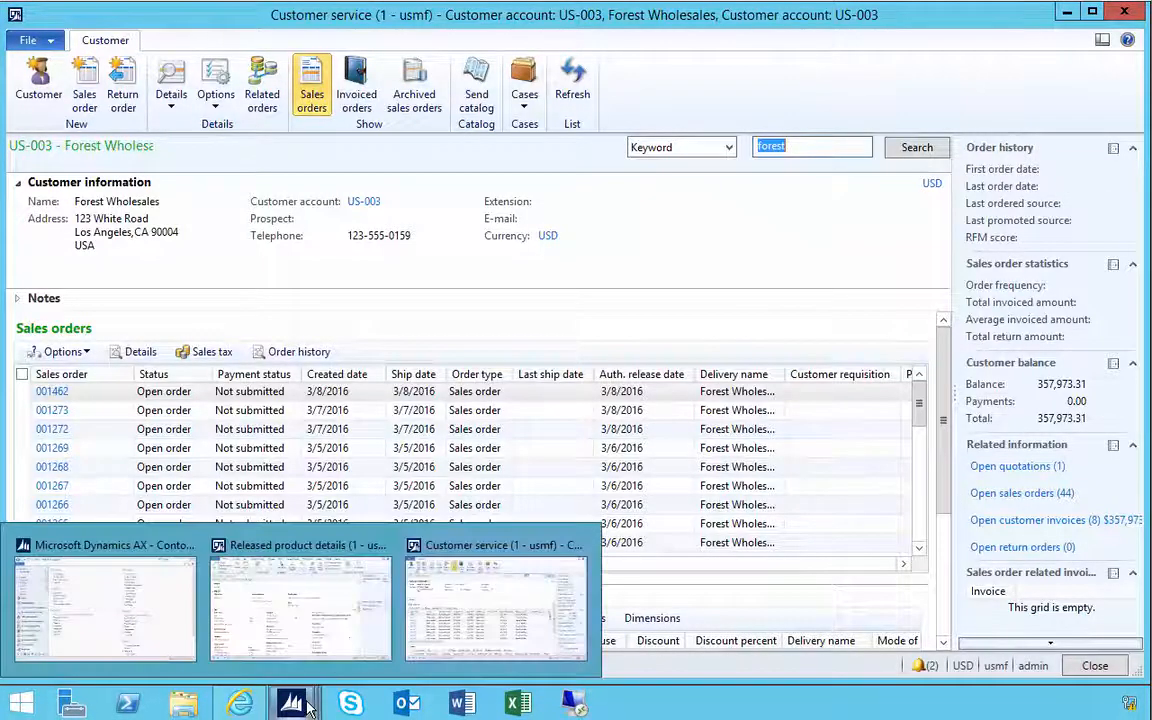
pyautogui.click(305, 635)
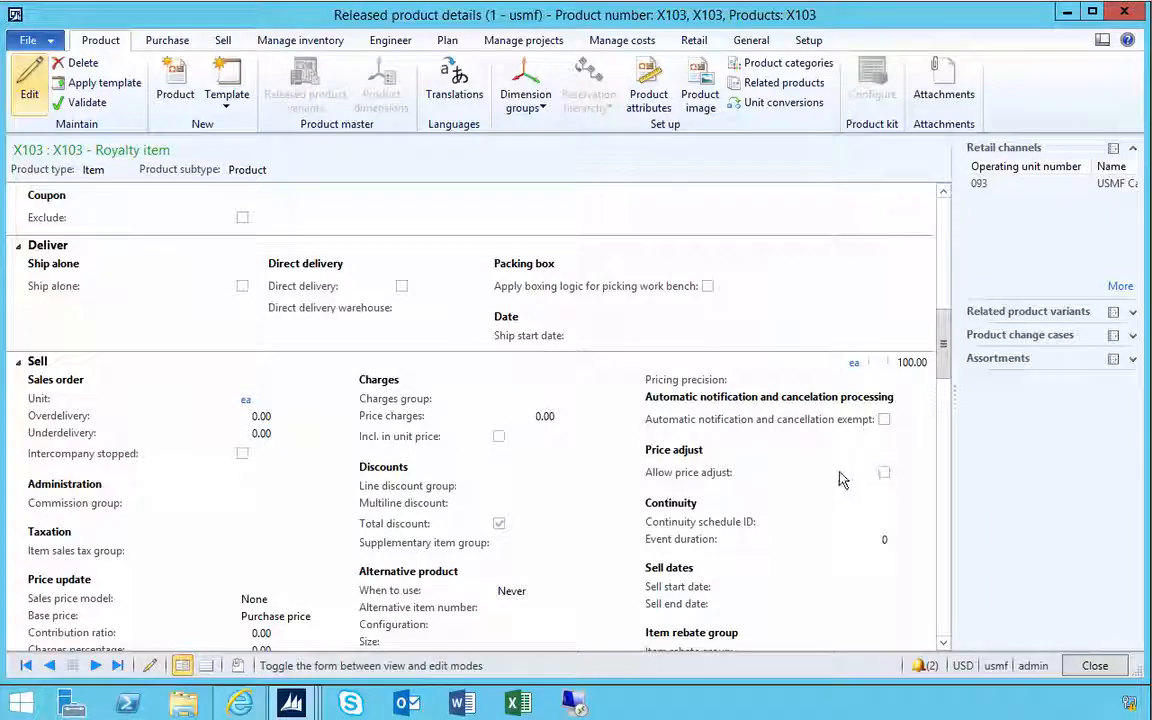
# - Return to customer service and create a sales order for Forest Wholesales with item X103 on the first line
pyautogui.moveTo(291, 706)
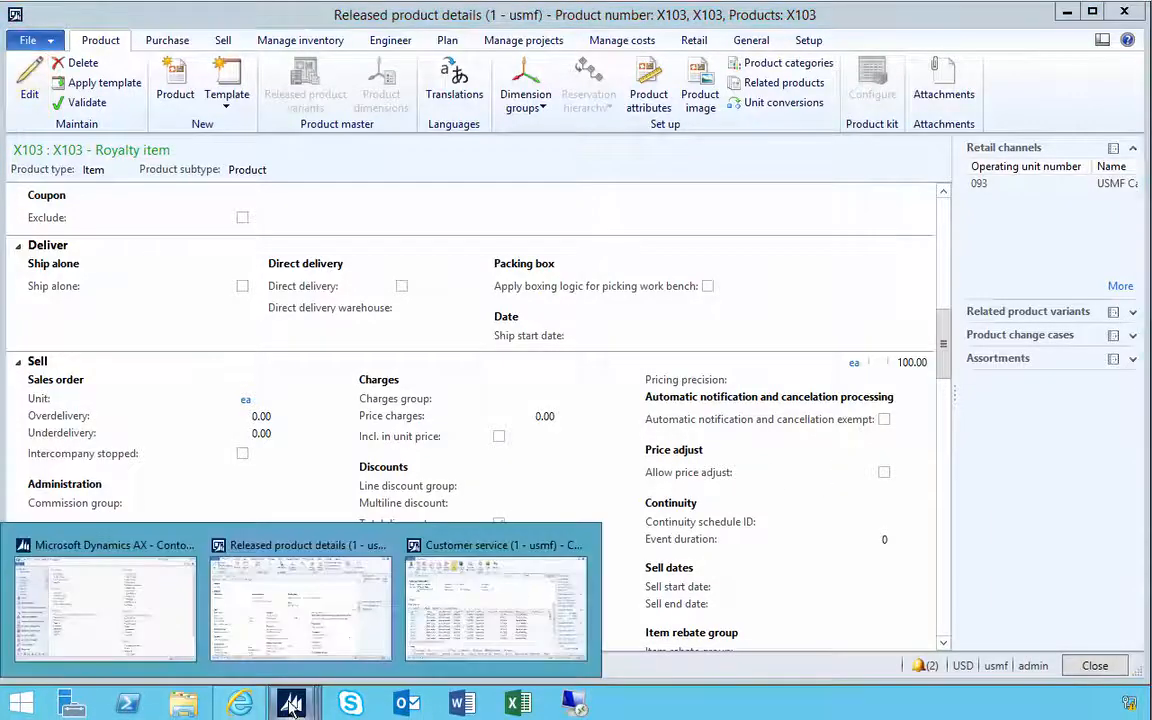
pyautogui.click(442, 617)
pyautogui.click(84, 100)
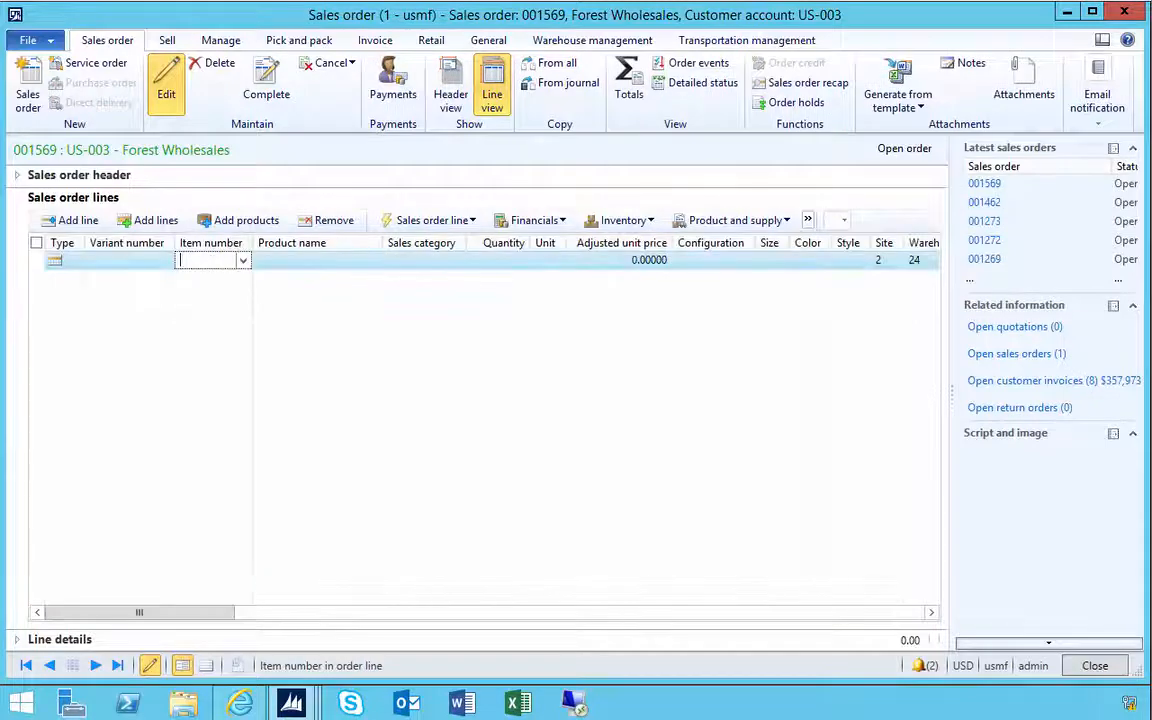
pyautogui.write('X103')
pyautogui.press('Tab')
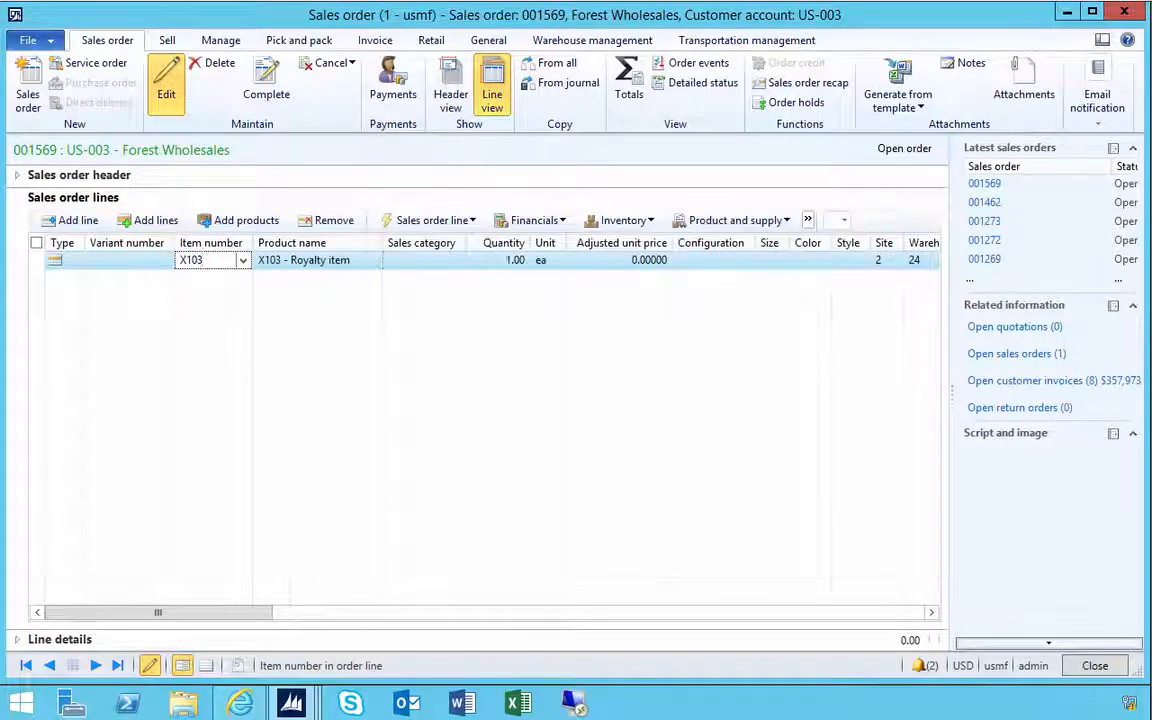
# - Try to set the unit price of the X103 line to 95 and dismiss the message log
pyautogui.click(809, 262)
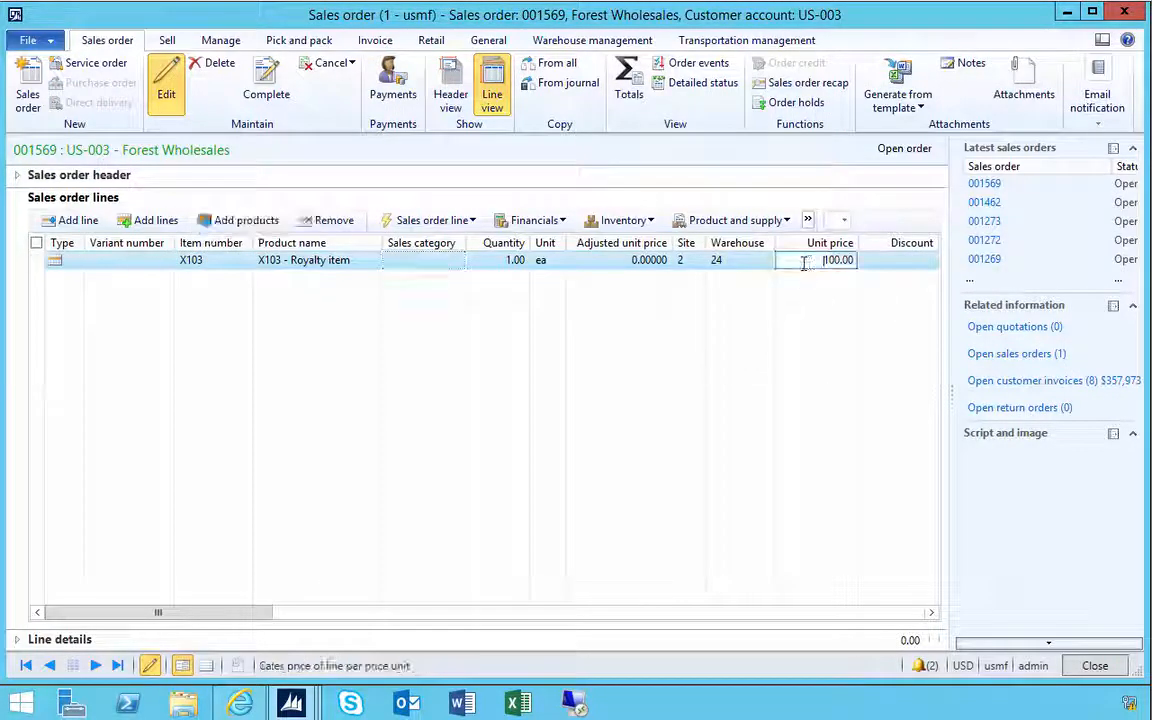
pyautogui.moveTo(809, 262); pyautogui.dragTo(855, 260)
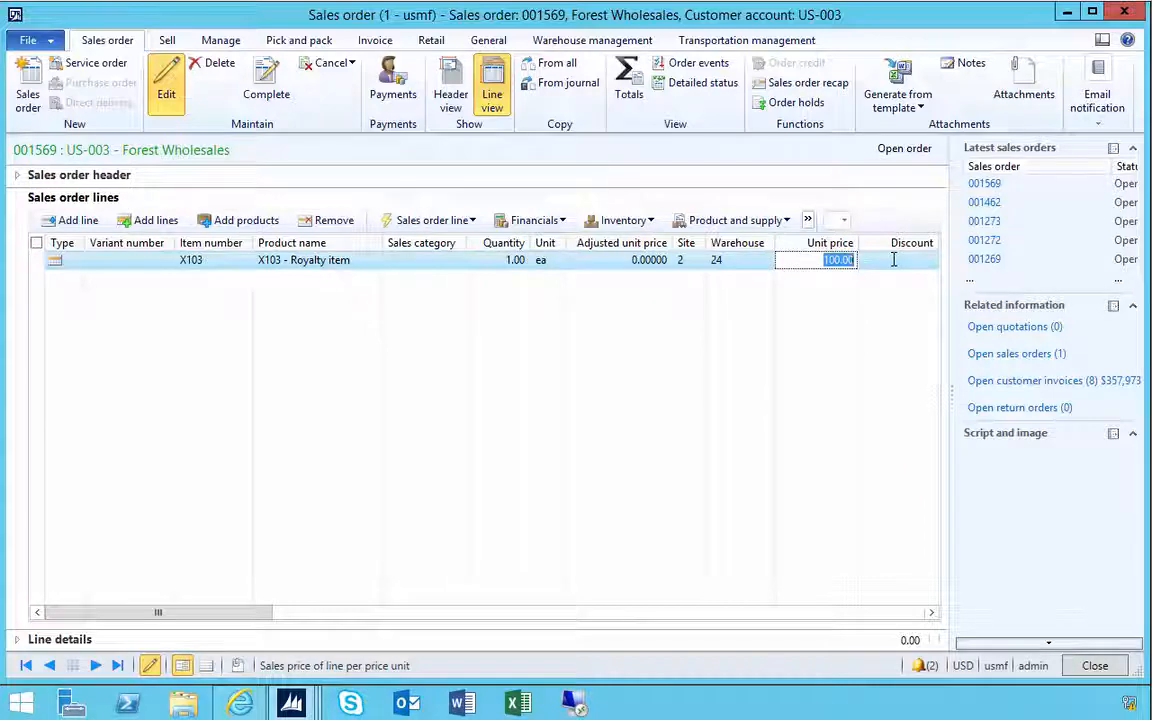
pyautogui.write('95')
pyautogui.press('Tab')
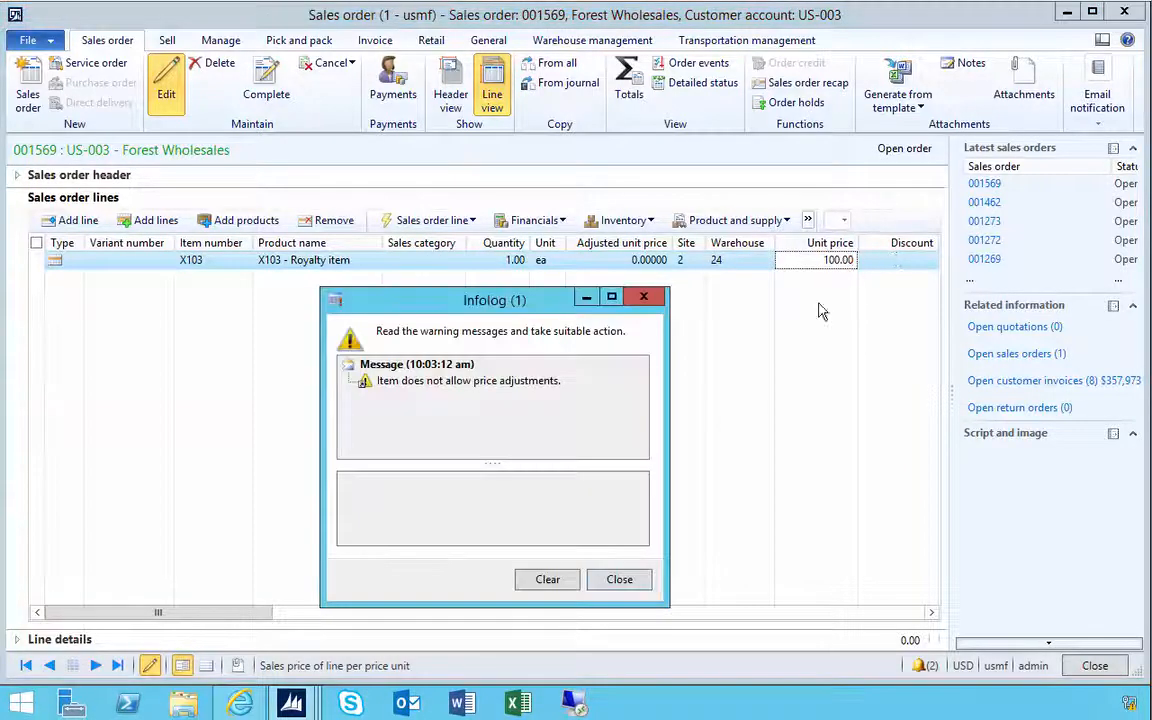
pyautogui.click(493, 389)
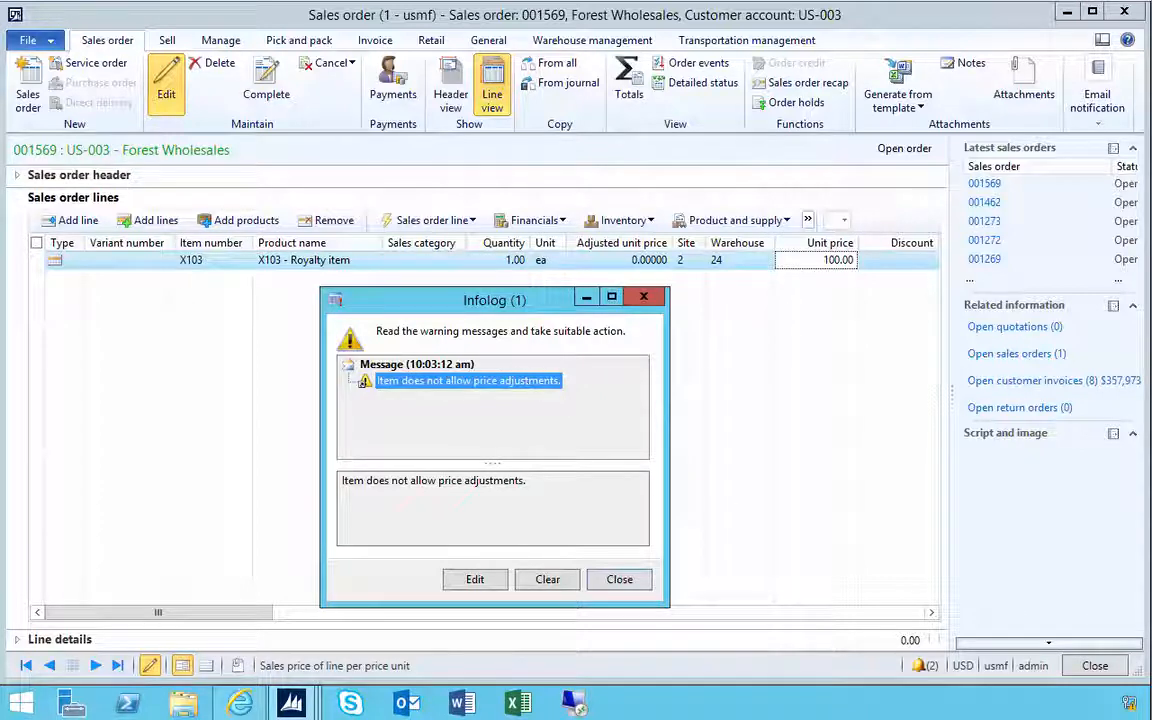
pyautogui.click(619, 583)
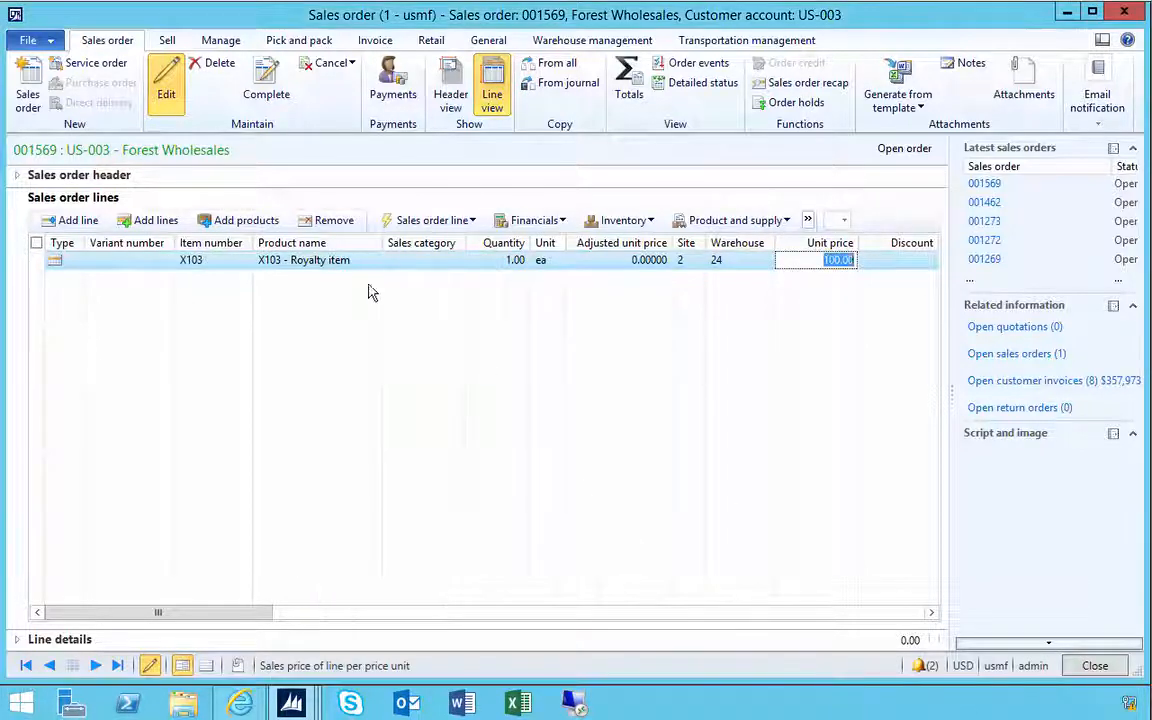
# - Remove the X103 line from the Forest Wholesales order and delete the order itself
pyautogui.click(303, 262)
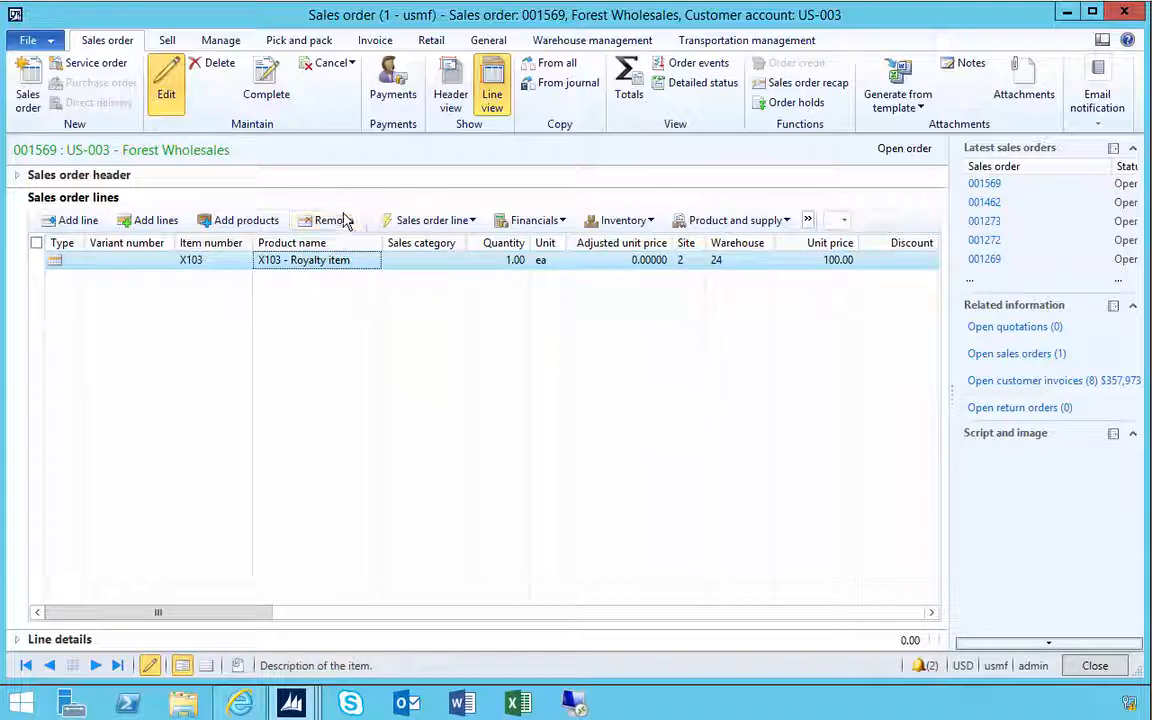
pyautogui.click(334, 220)
pyautogui.click(630, 415)
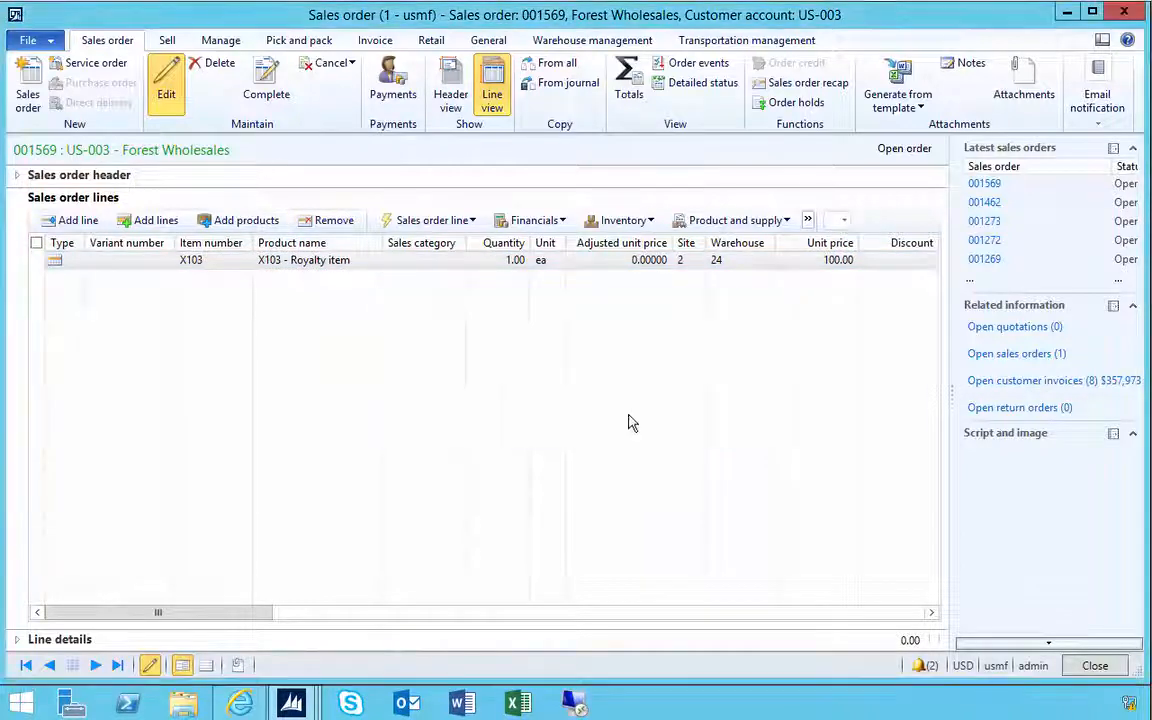
pyautogui.click(209, 68)
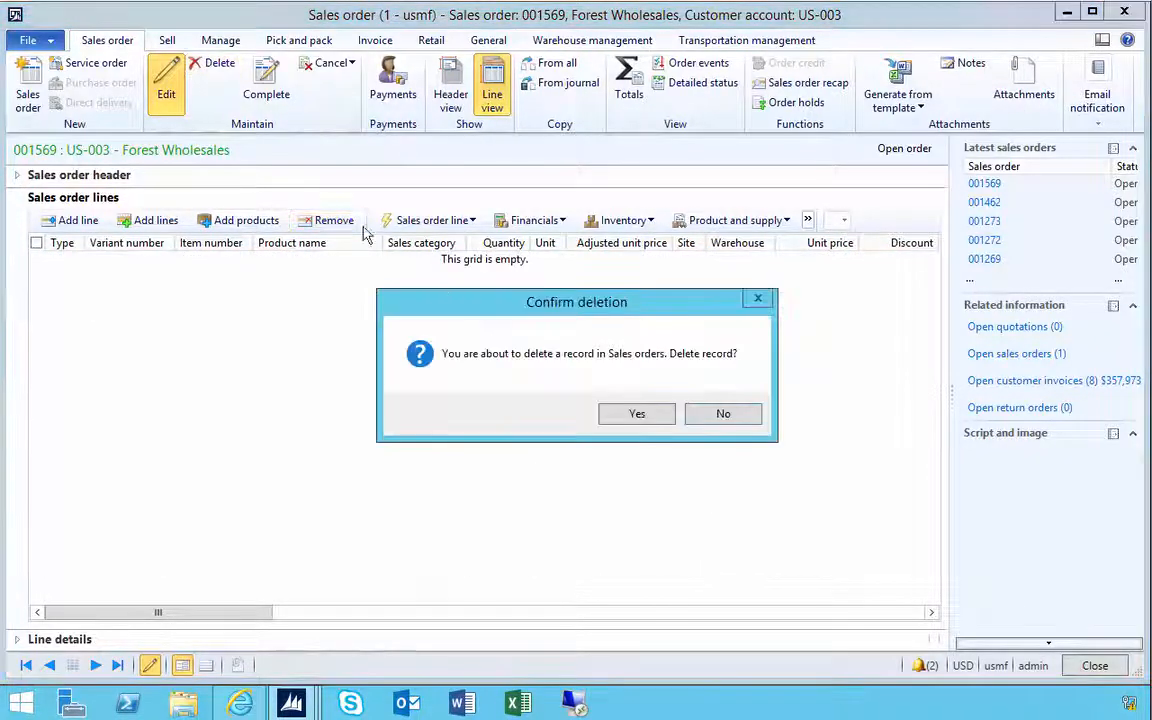
pyautogui.click(642, 416)
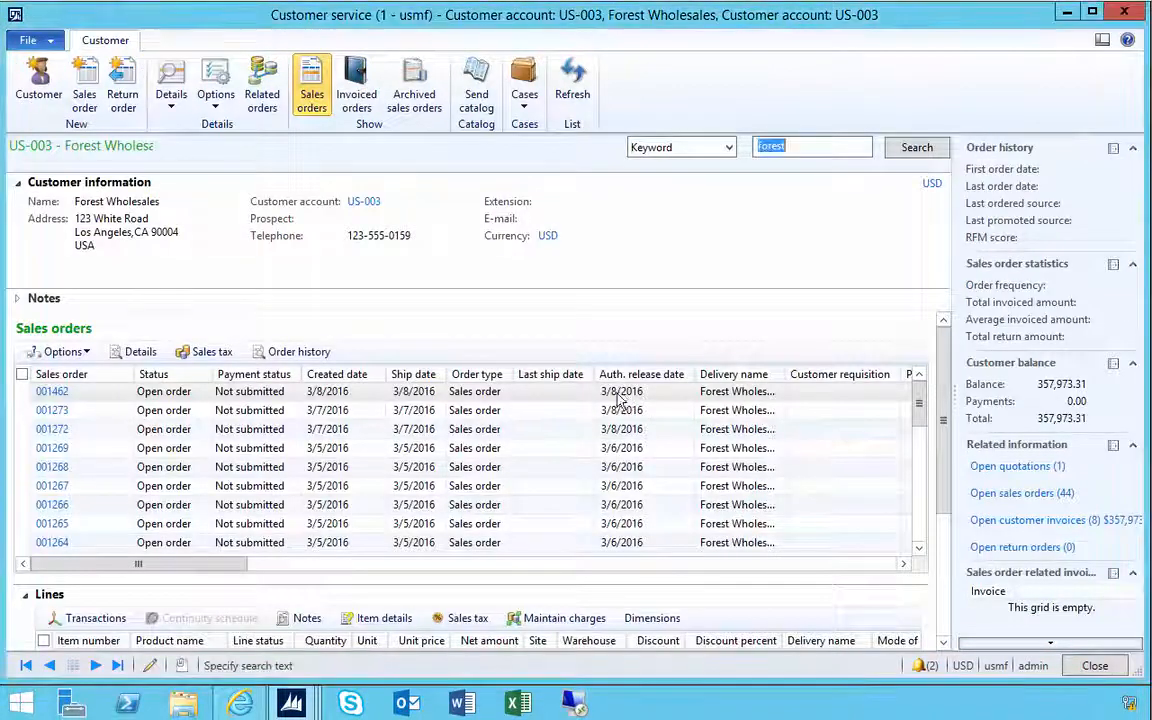
# - Enable Allow price adjust in the Sell settings of released product X103
pyautogui.moveTo(294, 702)
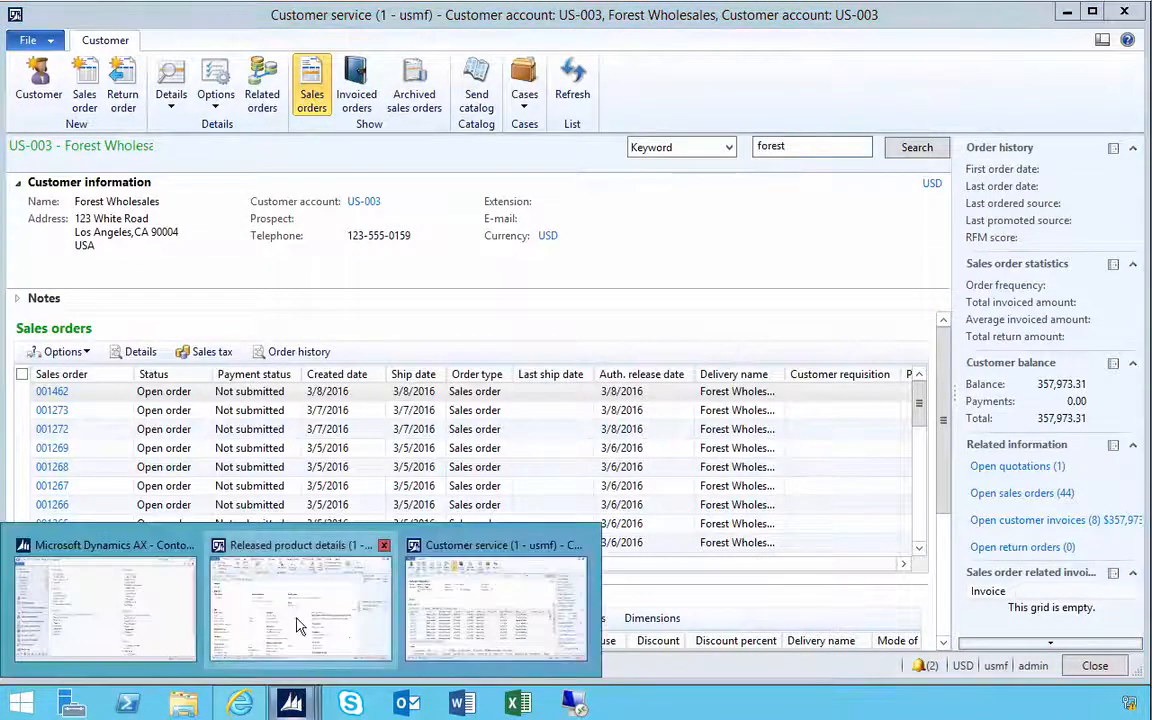
pyautogui.click(301, 620)
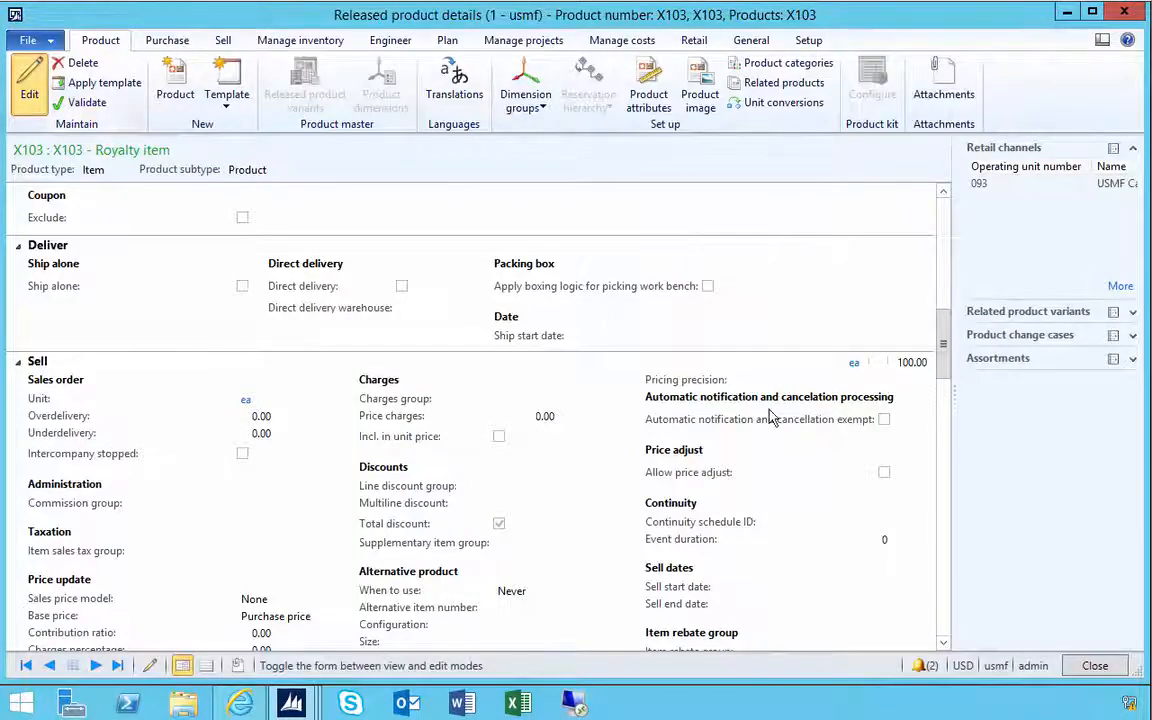
pyautogui.moveTo(943, 345); pyautogui.dragTo(941, 386)
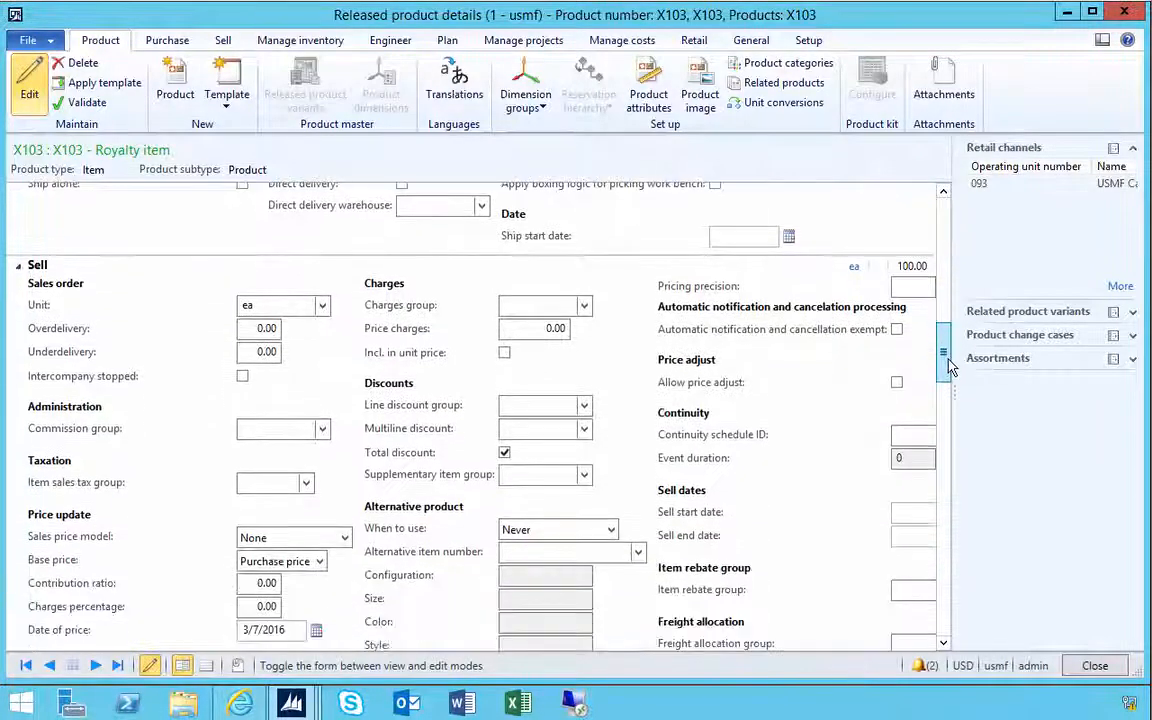
pyautogui.click(897, 383)
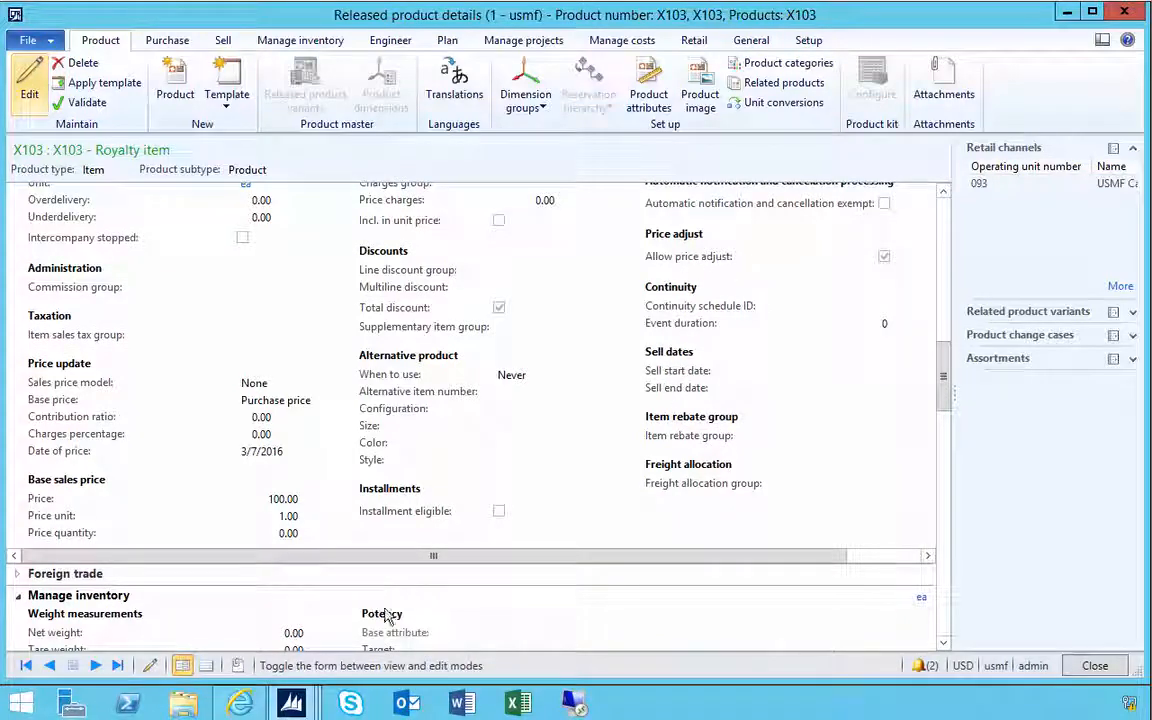
# - Create another sales order for Forest Wholesales from customer service and enter item X103 on its line
pyautogui.moveTo(291, 703)
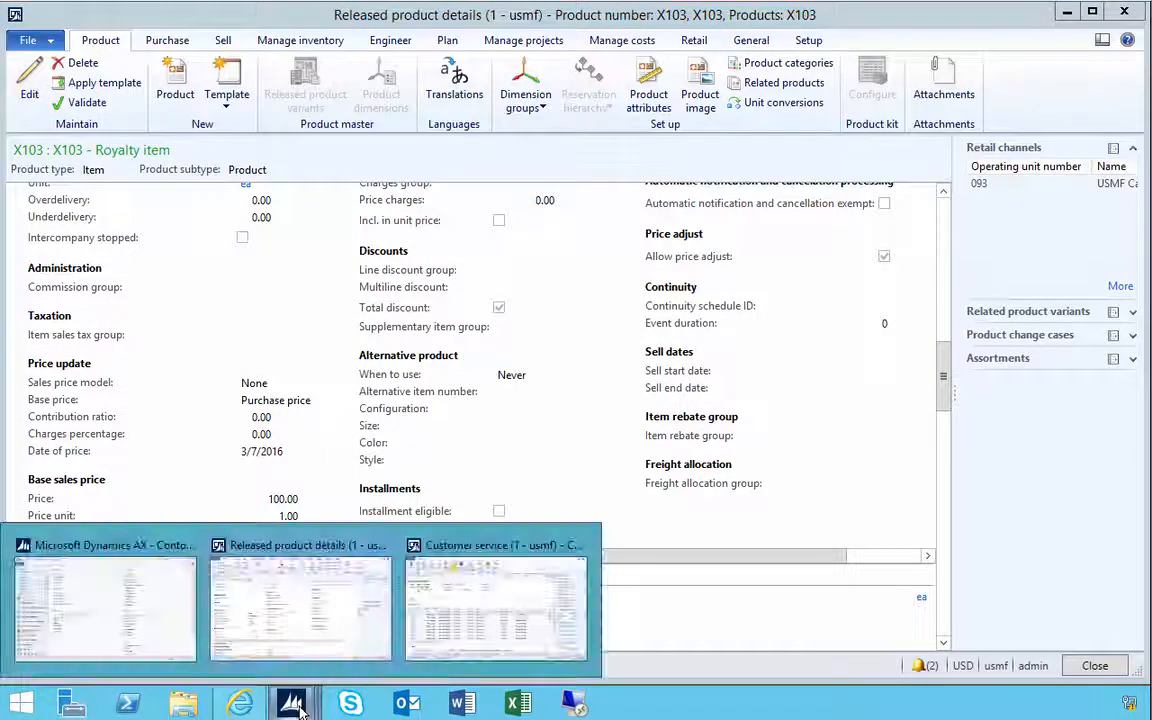
pyautogui.click(475, 633)
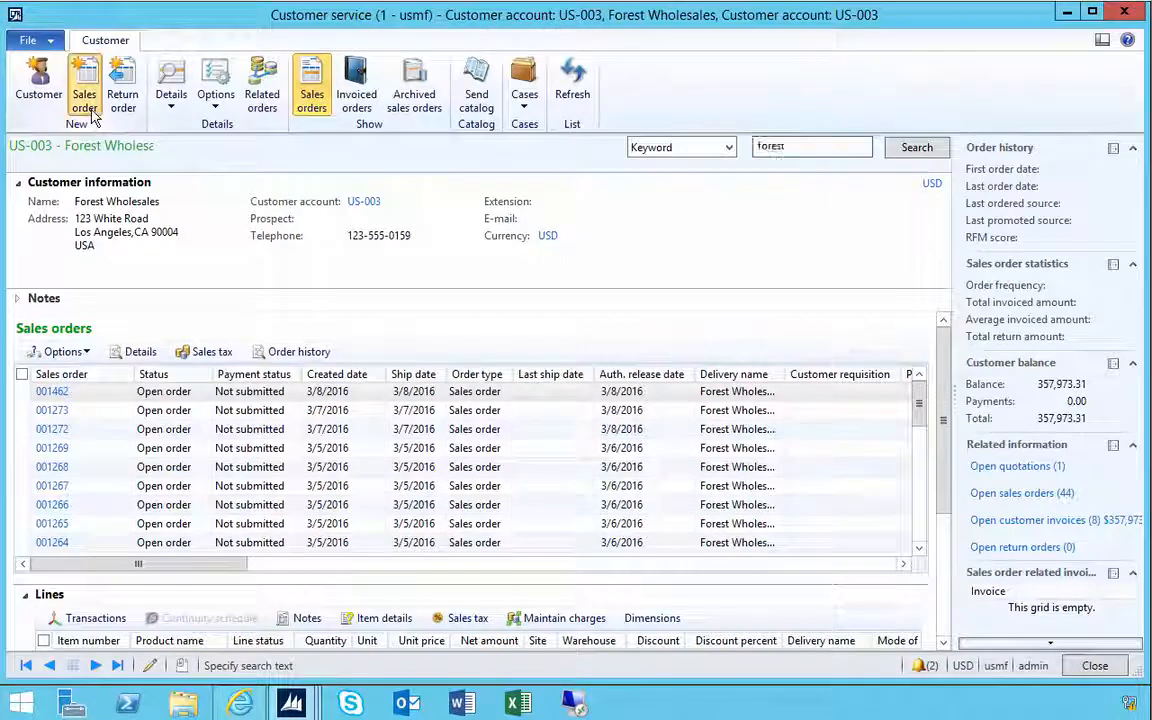
pyautogui.click(84, 95)
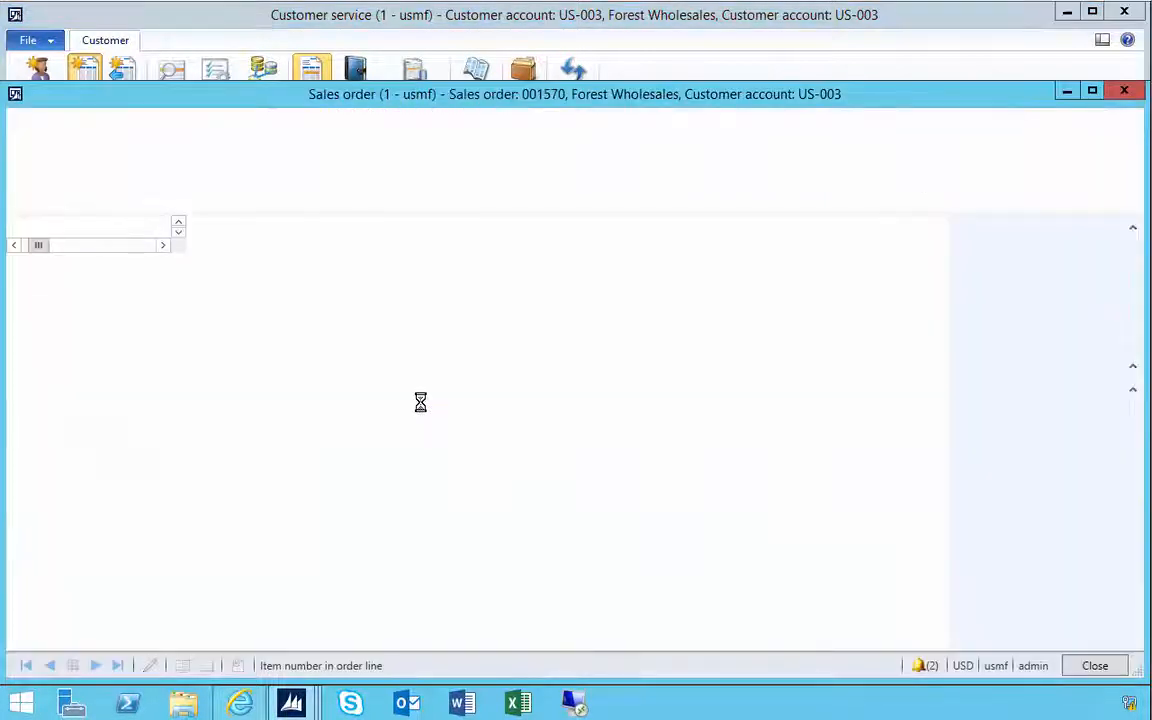
pyautogui.click(1093, 93)
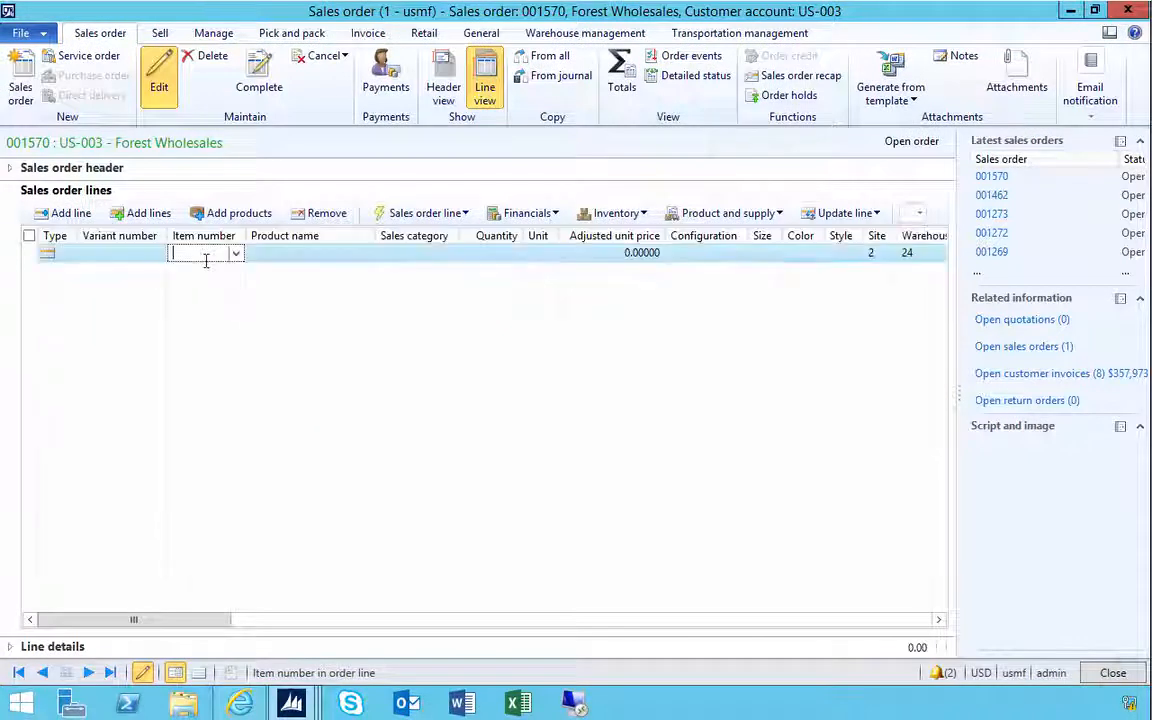
pyautogui.write('X103')
pyautogui.press('Tab')
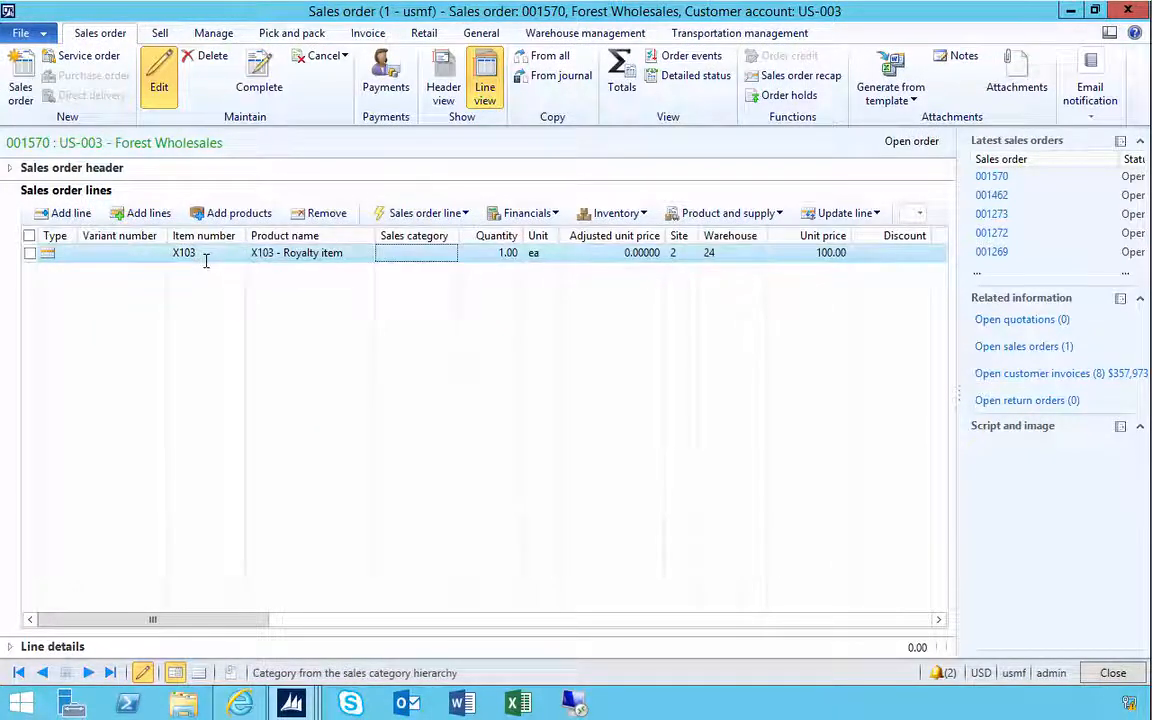
# - Set the unit price of the new order's X103 line to 95.0
pyautogui.click(824, 252)
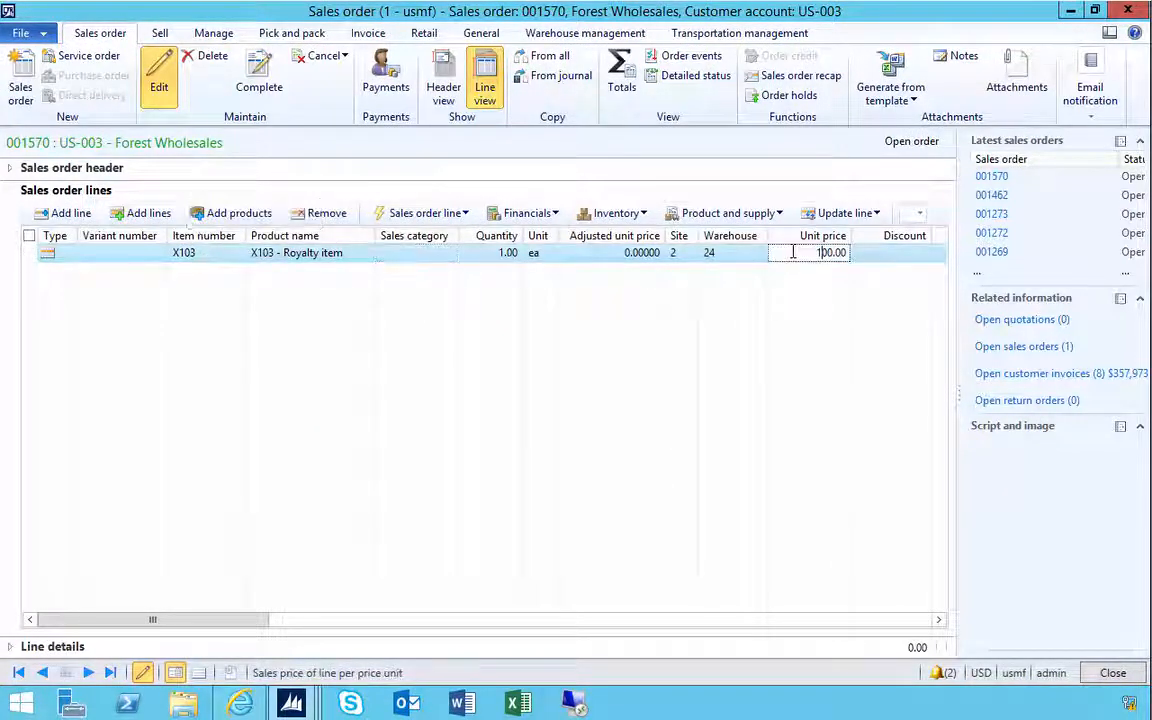
pyautogui.doubleClick(800, 252)
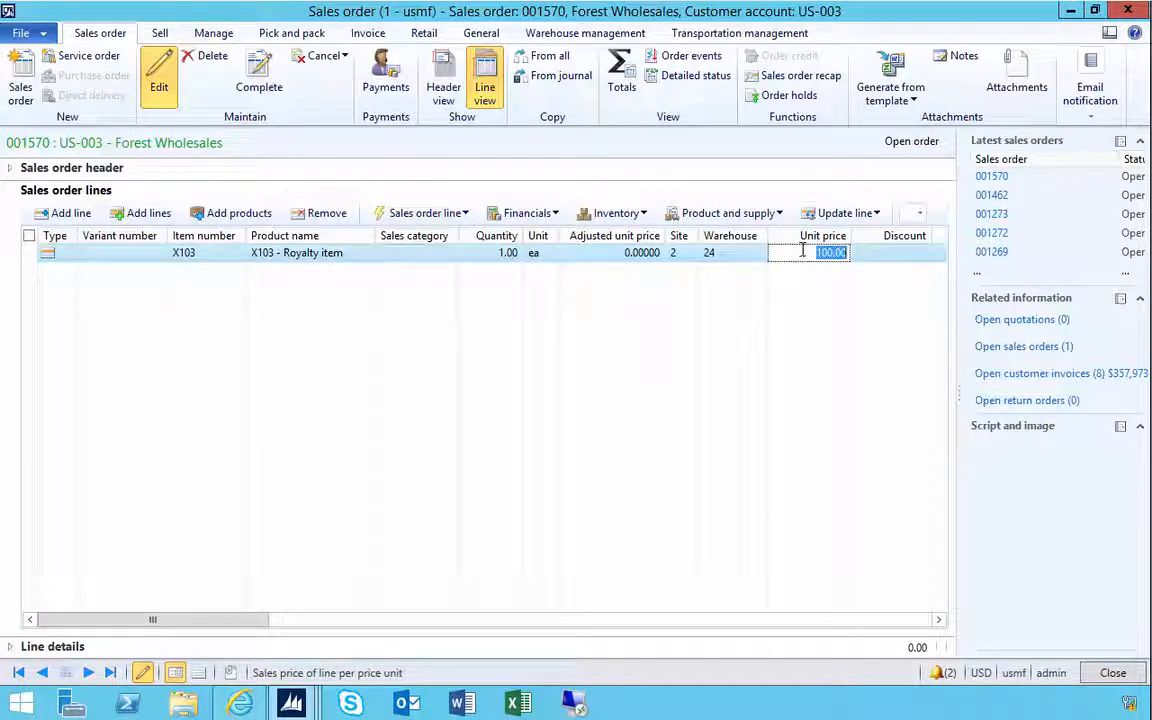
pyautogui.write('950')
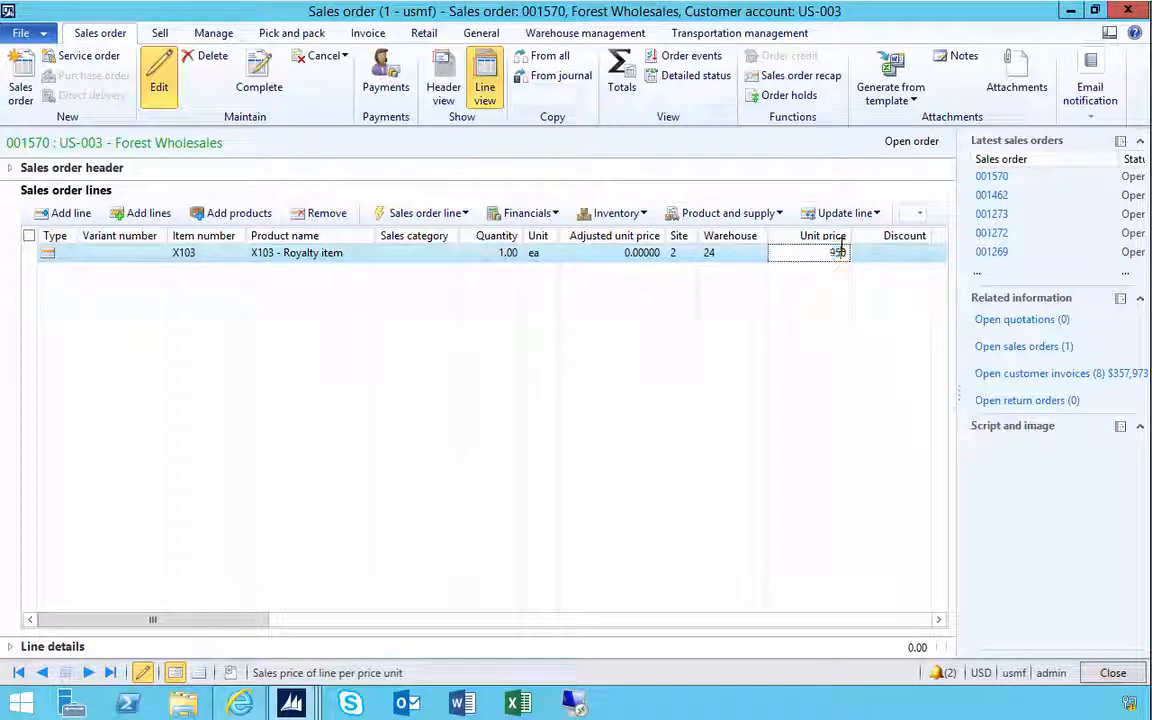
pyautogui.press('BackSpace')
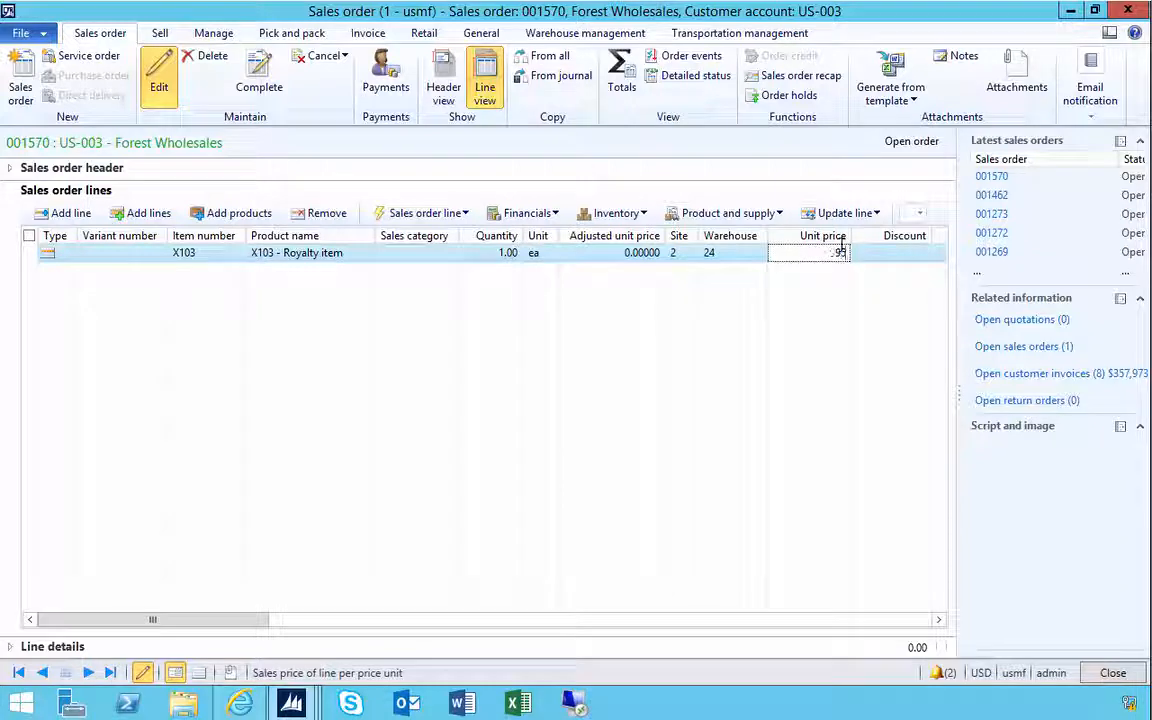
pyautogui.write('.5')
pyautogui.press('Tab')
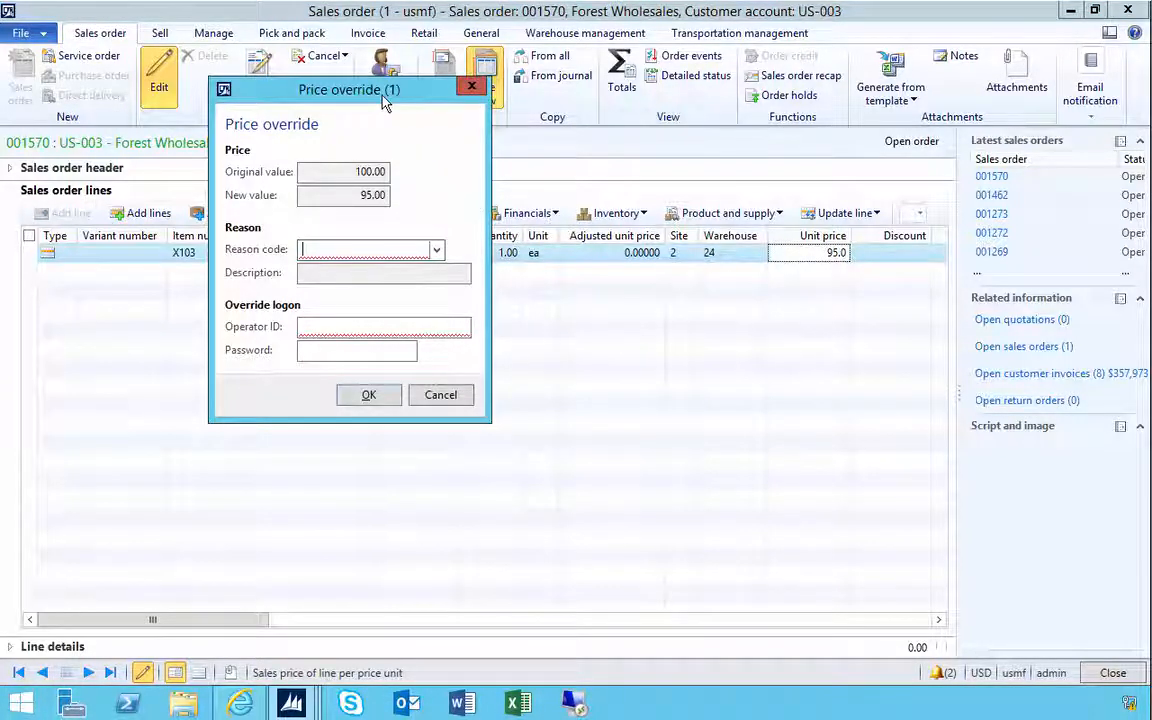
# - Select reason code A in the price override for the X103 line, and cancel the override without entering a logon
pyautogui.moveTo(387, 104); pyautogui.dragTo(534, 214)
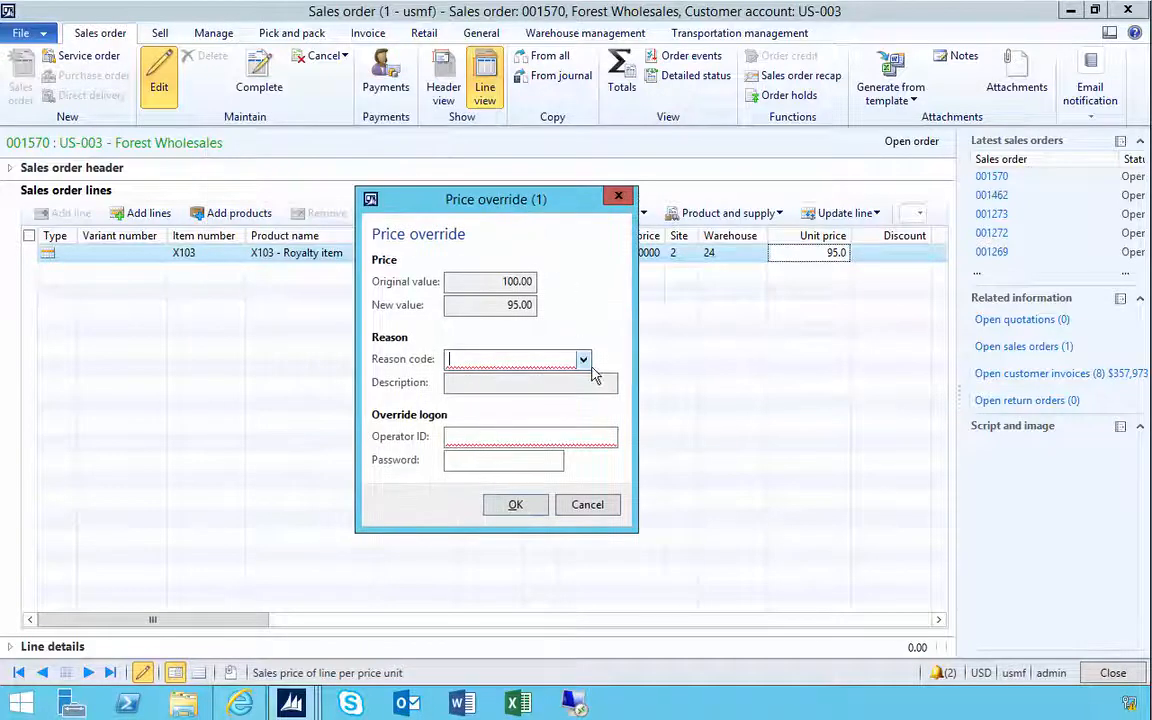
pyautogui.click(584, 360)
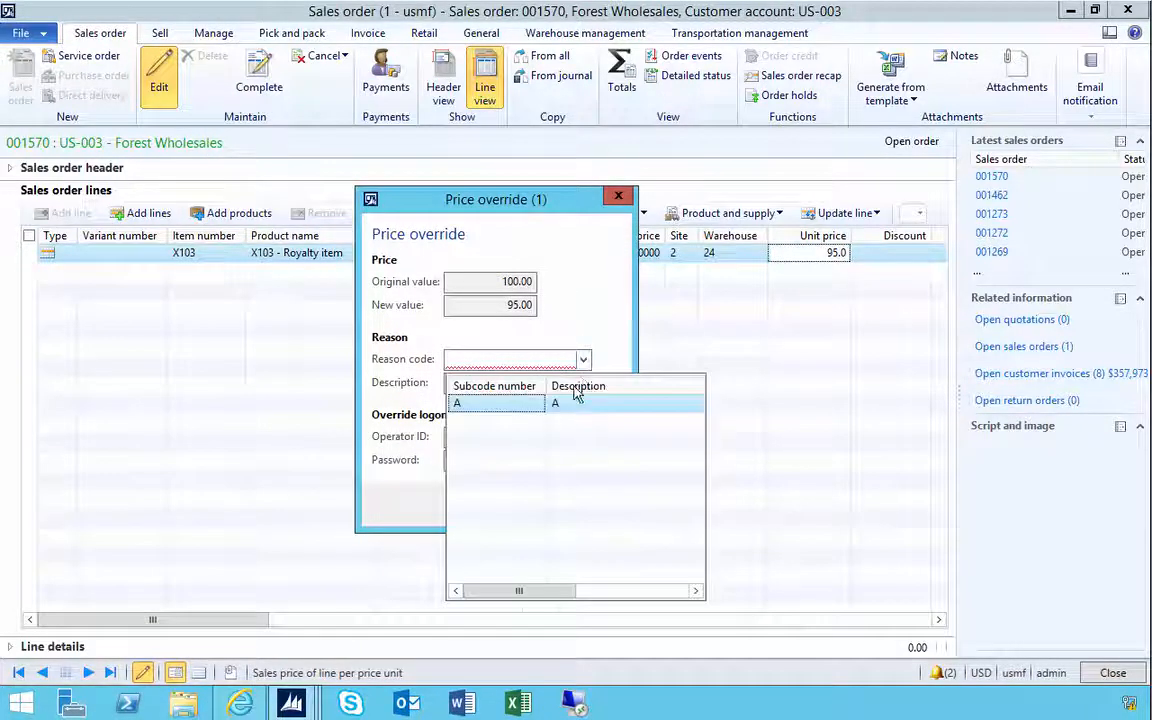
pyautogui.click(508, 404)
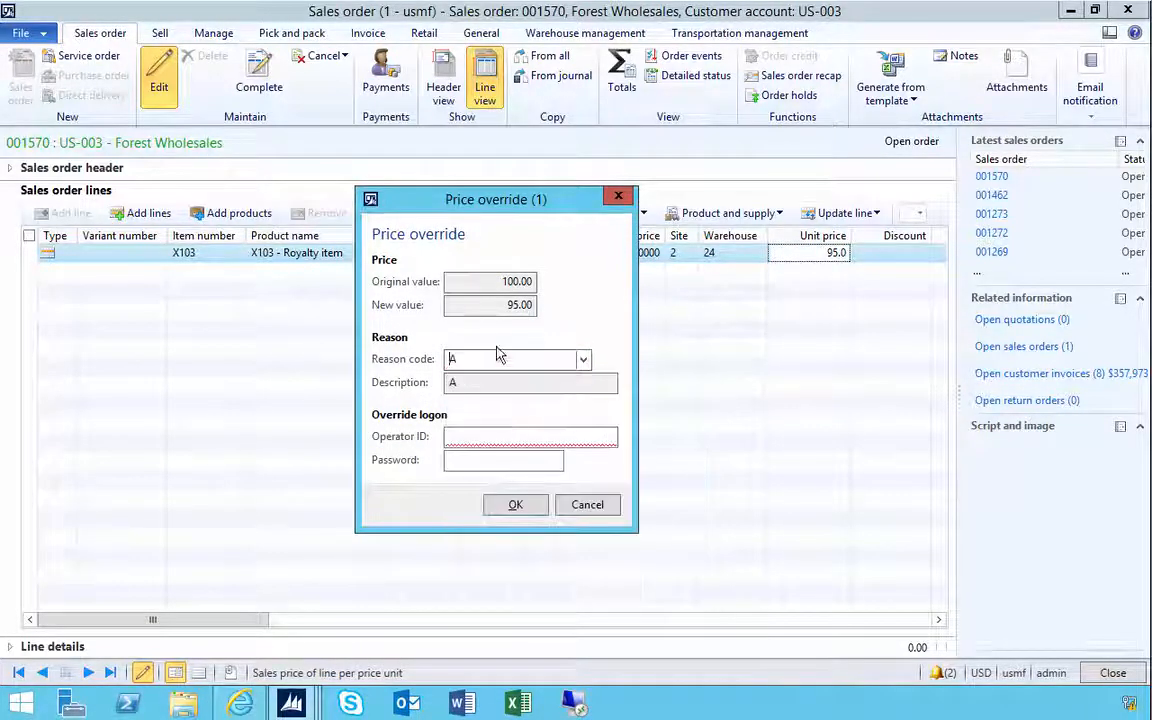
pyautogui.click(504, 440)
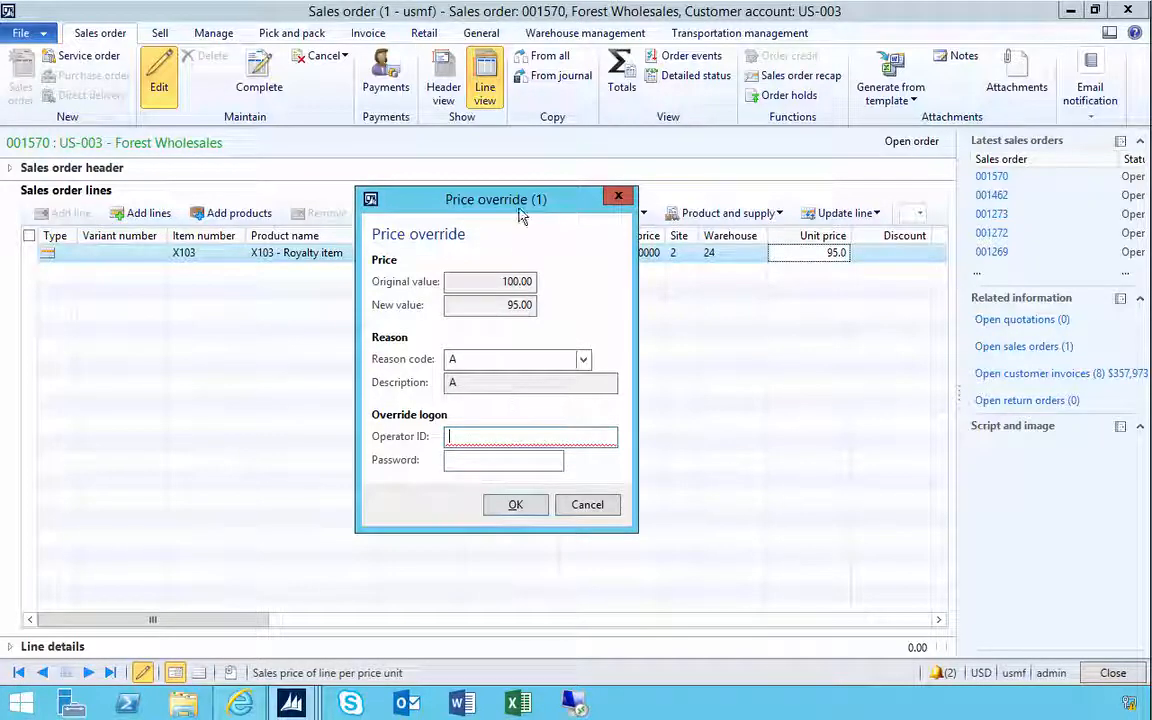
pyautogui.moveTo(520, 217); pyautogui.dragTo(527, 316)
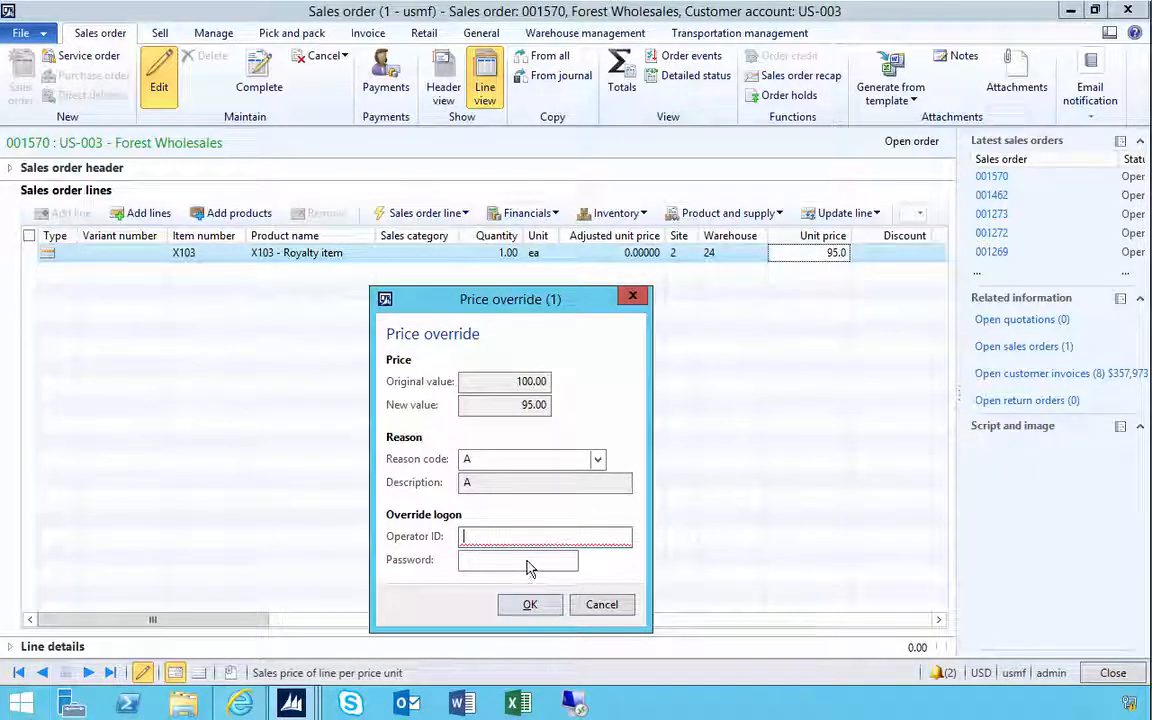
pyautogui.click(601, 604)
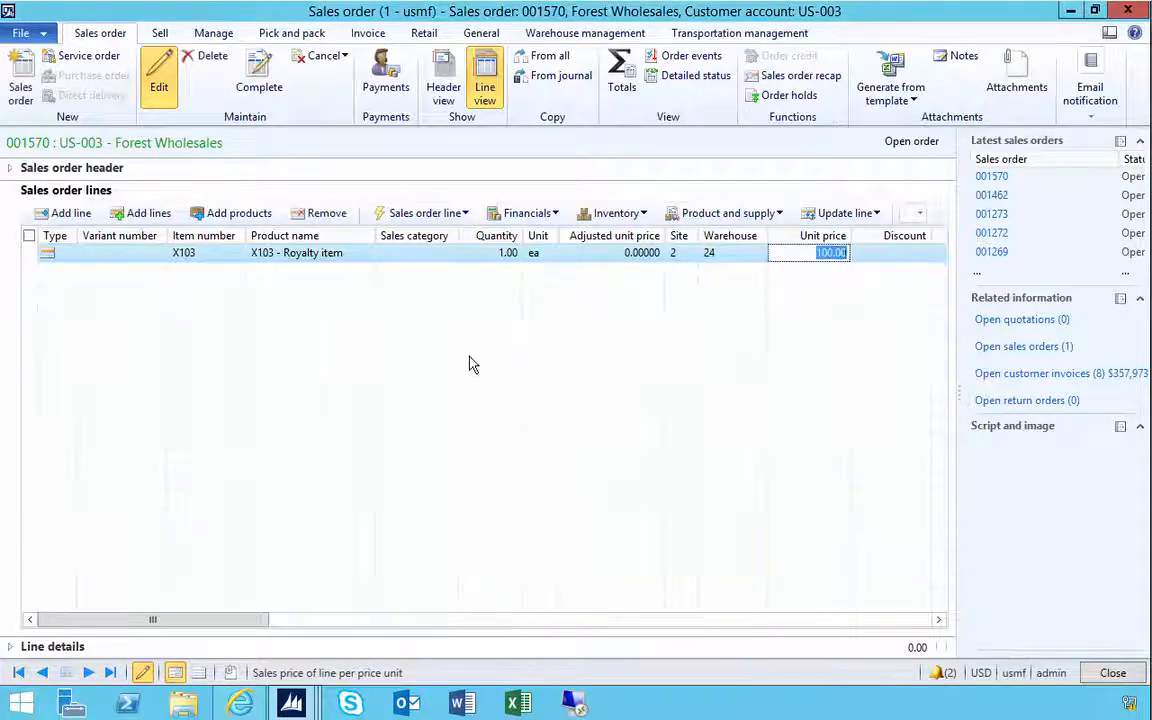
# - Remove the X103 line from the Forest Wholesales order and delete the emptied order
pyautogui.click(326, 258)
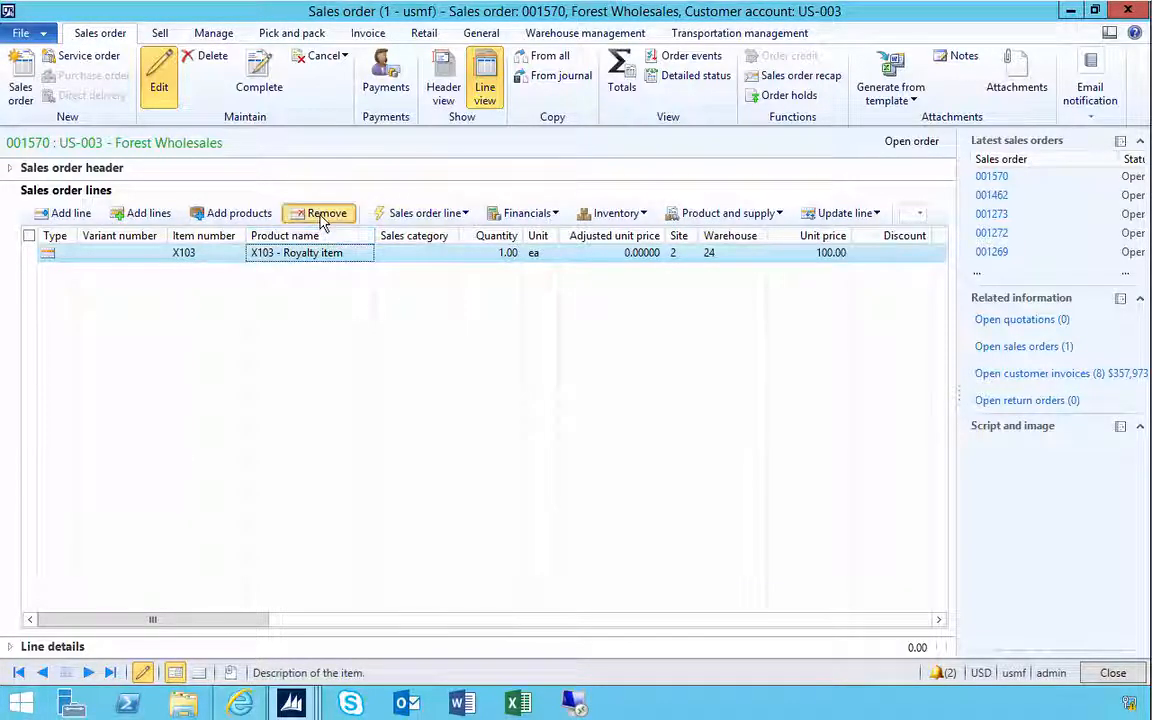
pyautogui.click(320, 213)
pyautogui.click(636, 414)
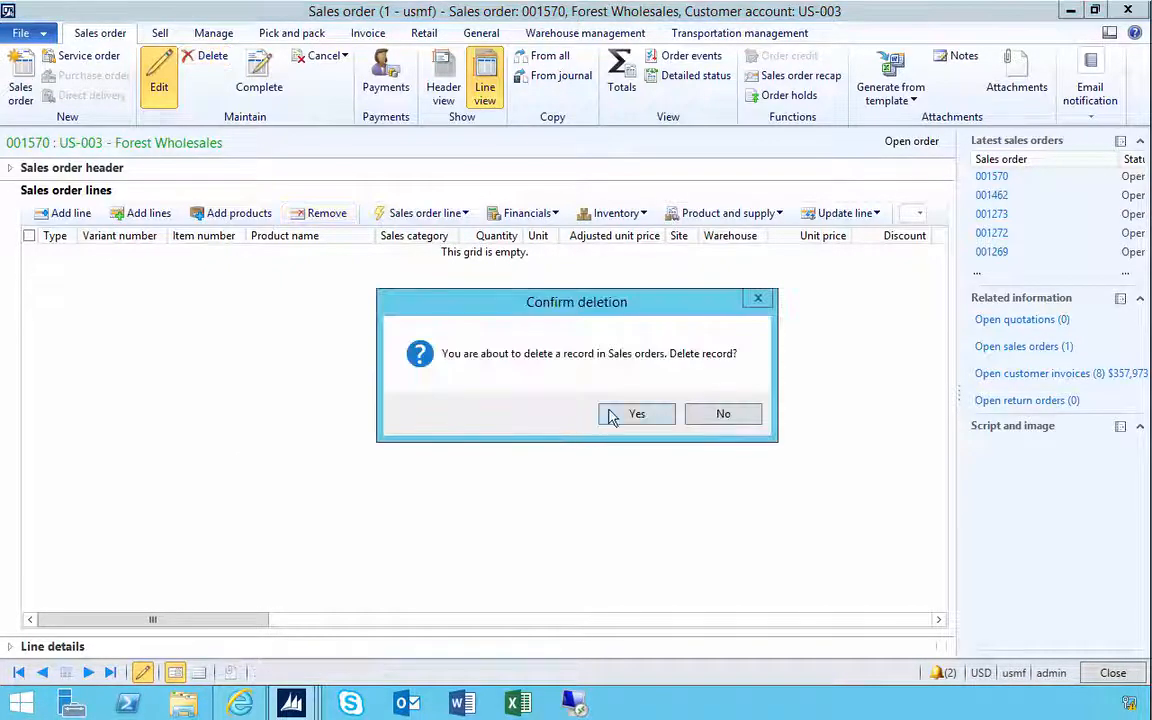
pyautogui.click(612, 416)
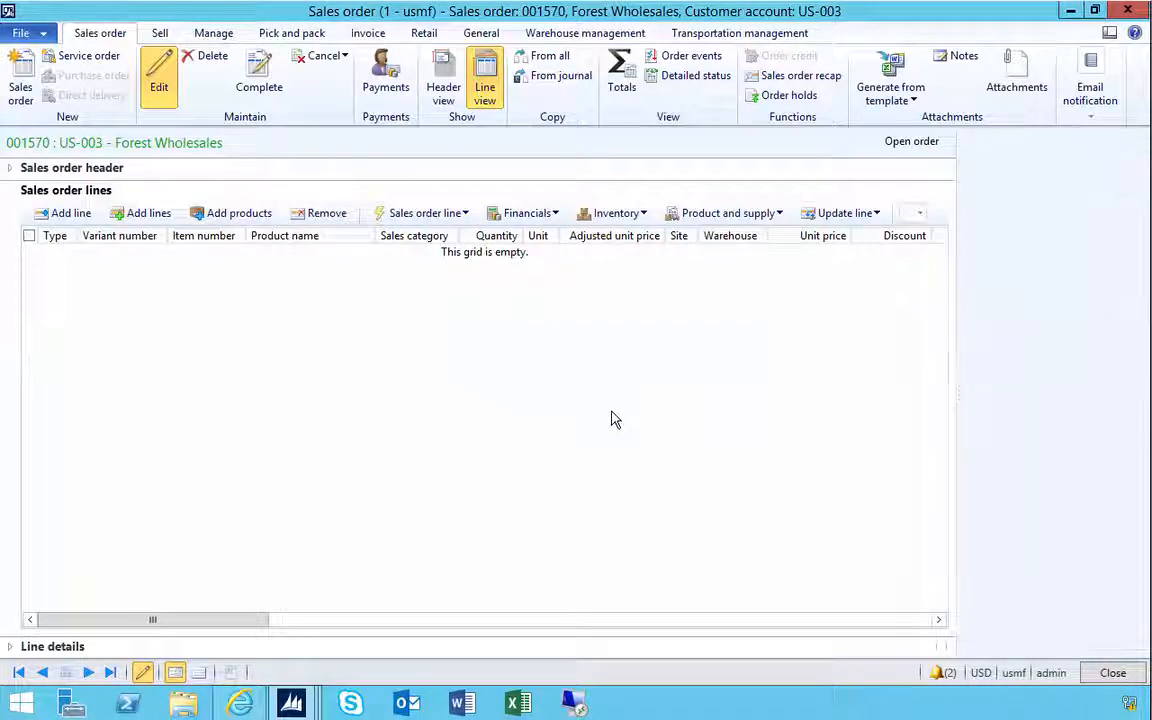
pyautogui.press('Escape')
# - Open the USMF Call Center record from the retail call centers to check its order price control setting
pyautogui.moveTo(297, 705)
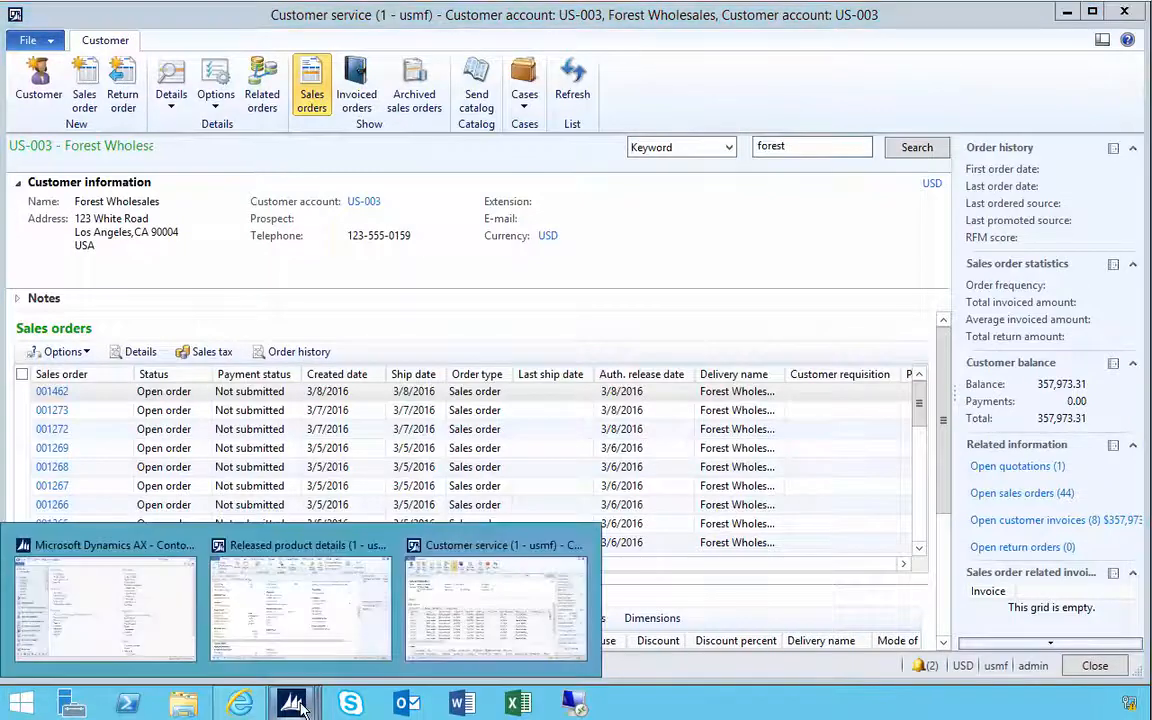
pyautogui.click(275, 558)
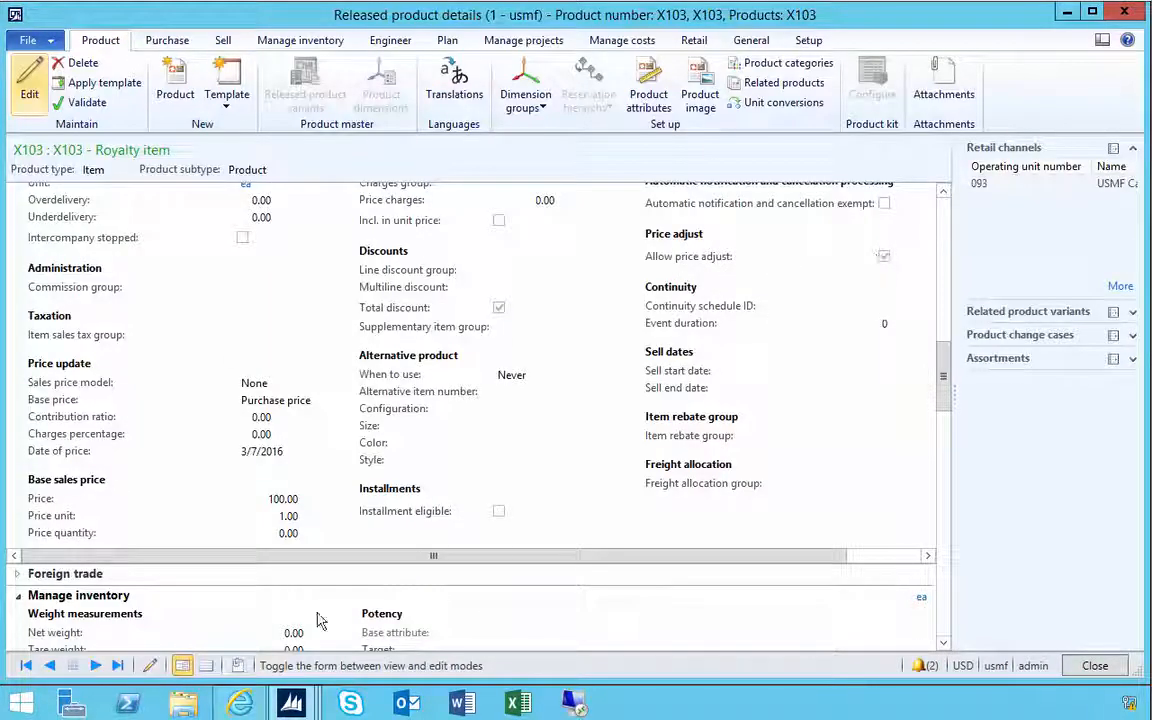
pyautogui.moveTo(291, 703)
pyautogui.click(112, 556)
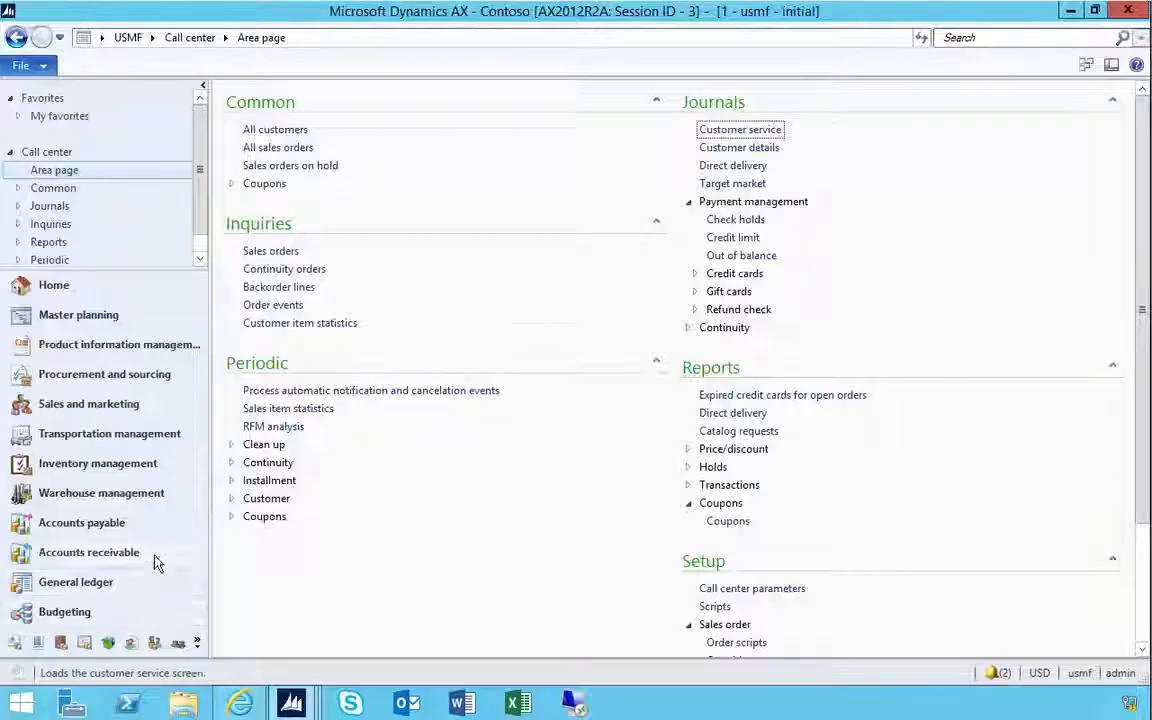
pyautogui.click(197, 645)
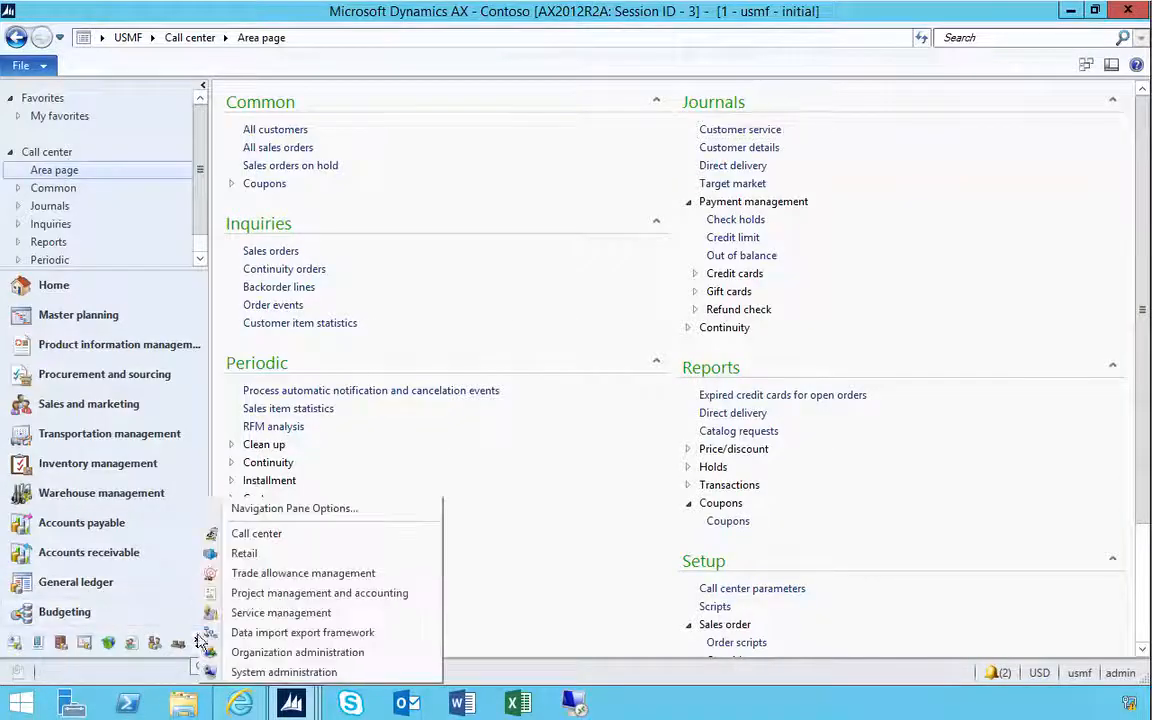
pyautogui.click(245, 555)
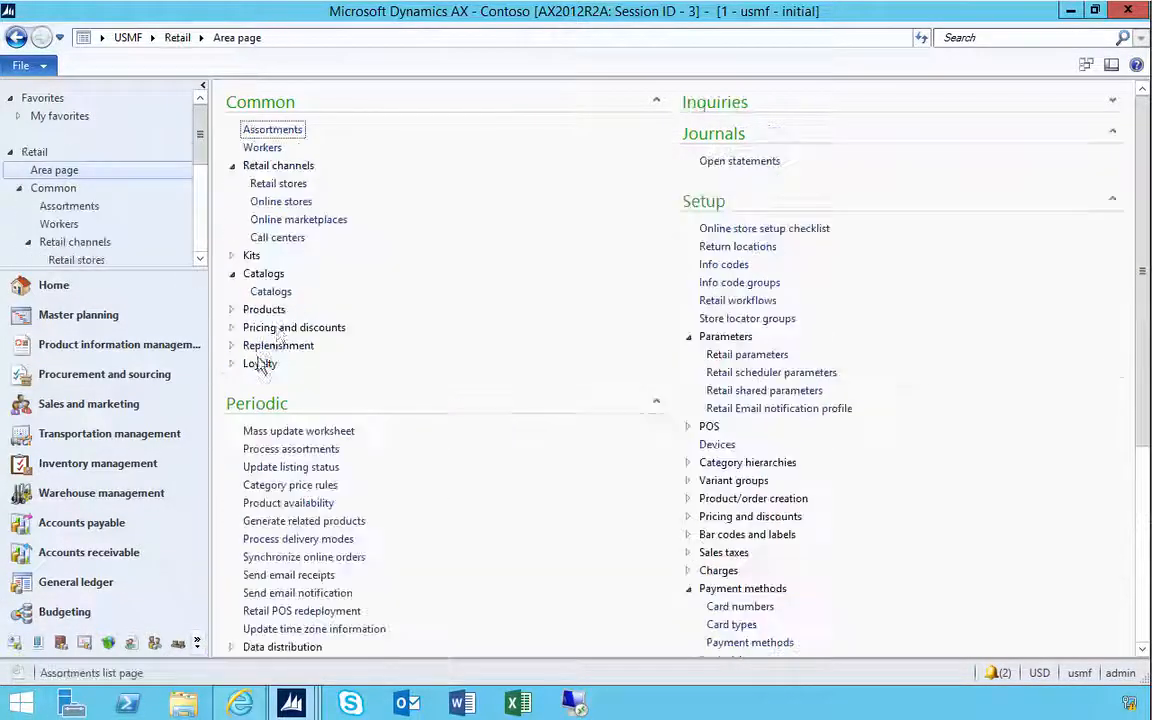
pyautogui.click(277, 238)
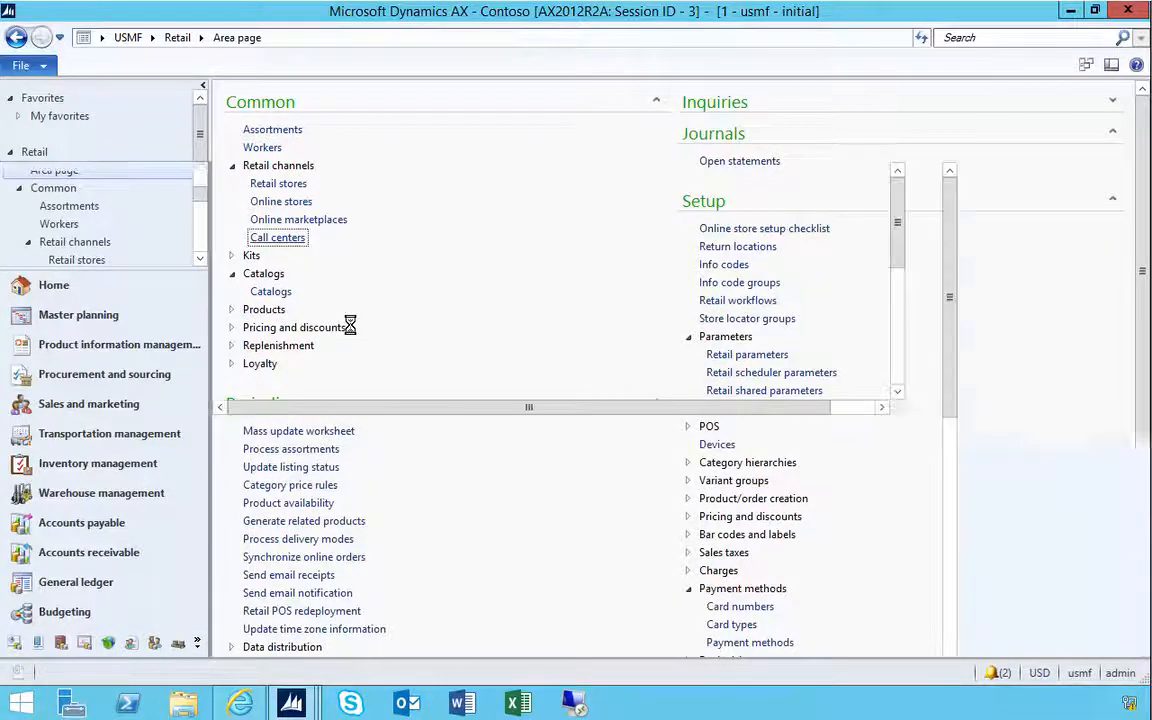
pyautogui.click(275, 254)
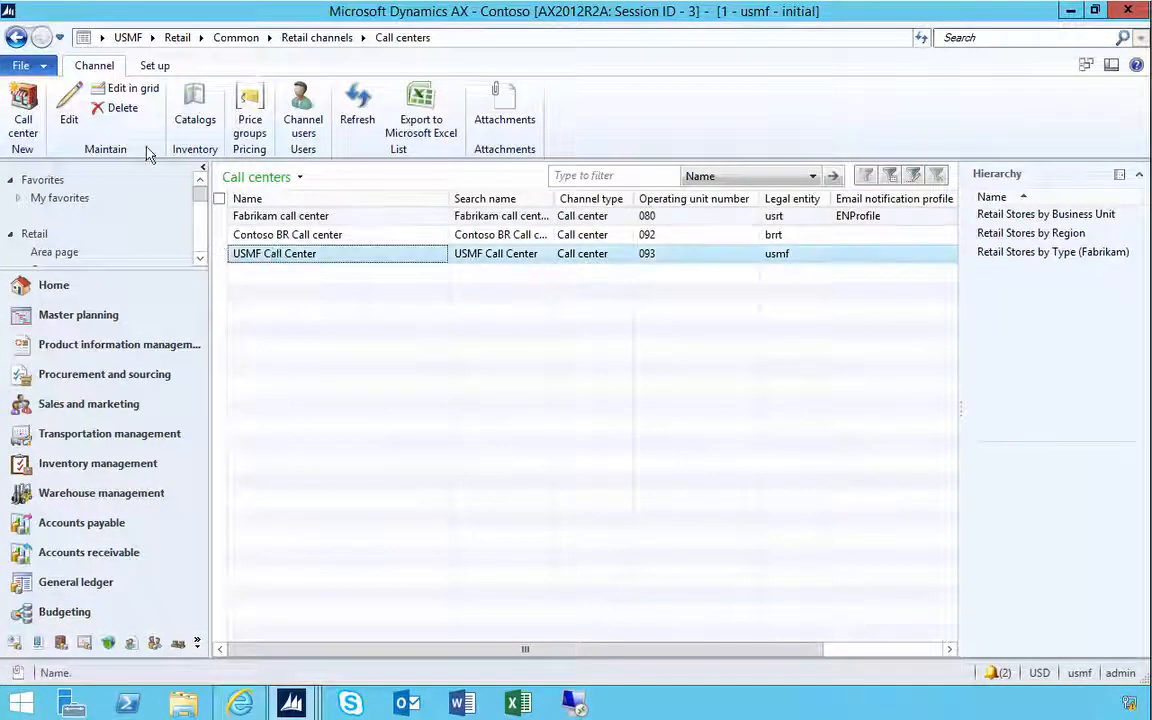
pyautogui.click(69, 105)
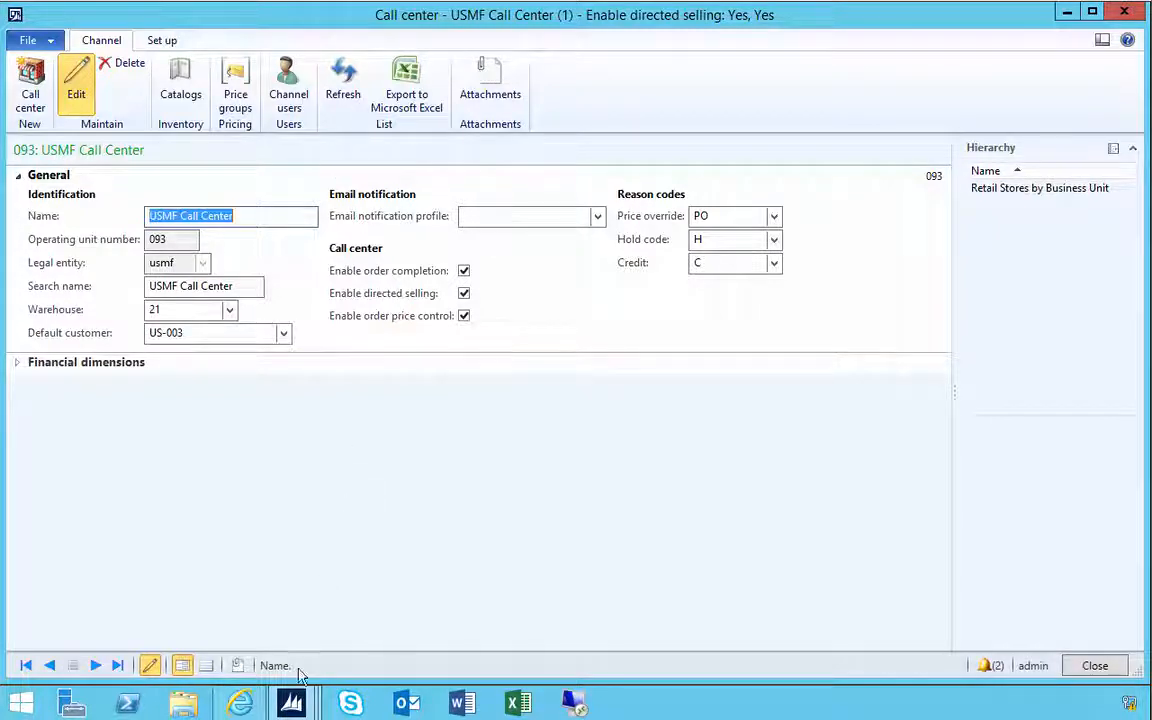
# - View the default financial dimensions of USMF Call Center and the list of its channel users
pyautogui.click(291, 703)
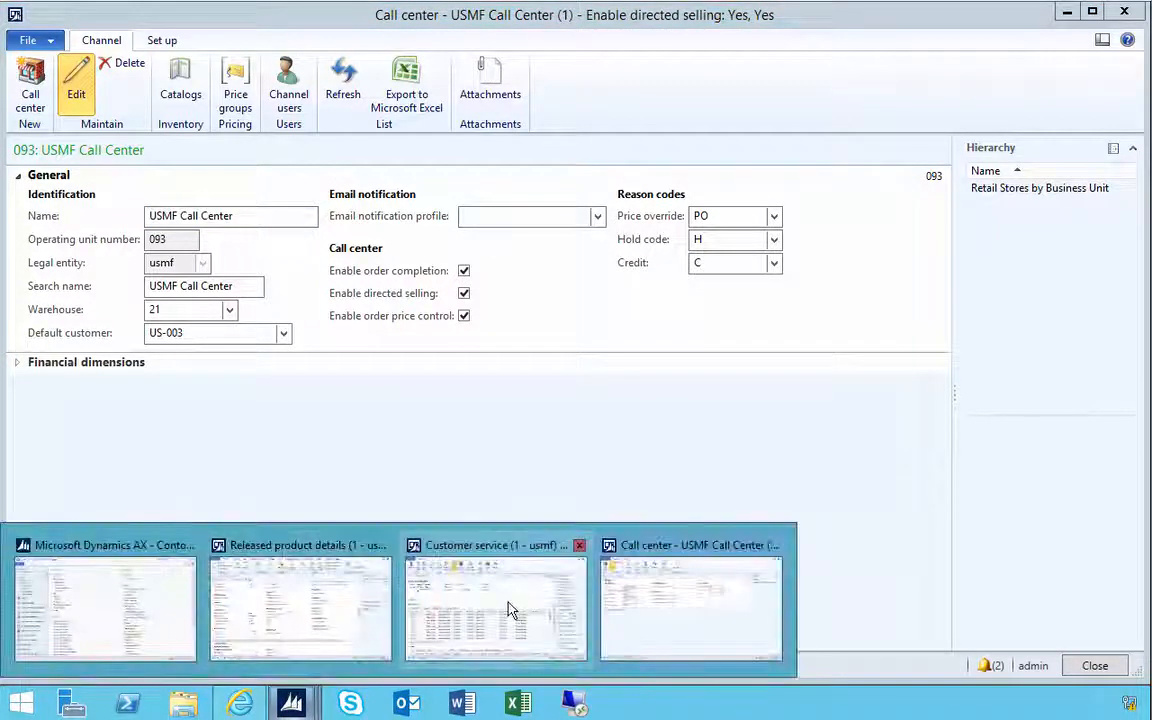
pyautogui.click(445, 366)
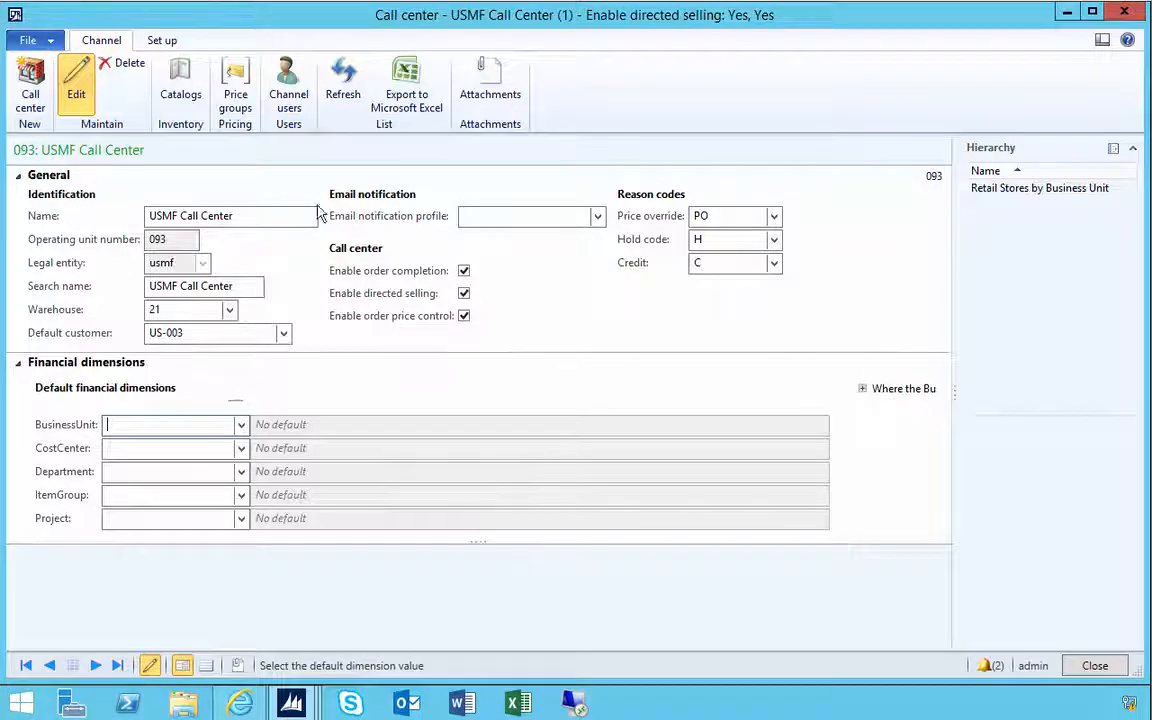
pyautogui.click(289, 98)
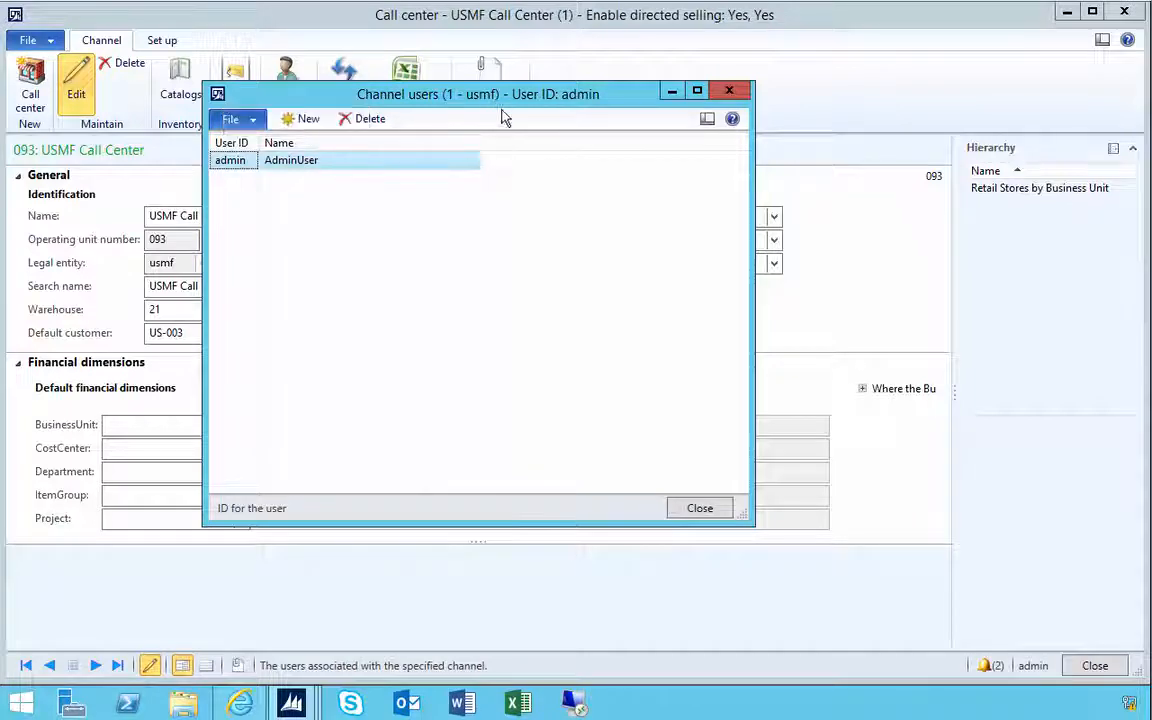
pyautogui.moveTo(500, 102); pyautogui.dragTo(511, 117)
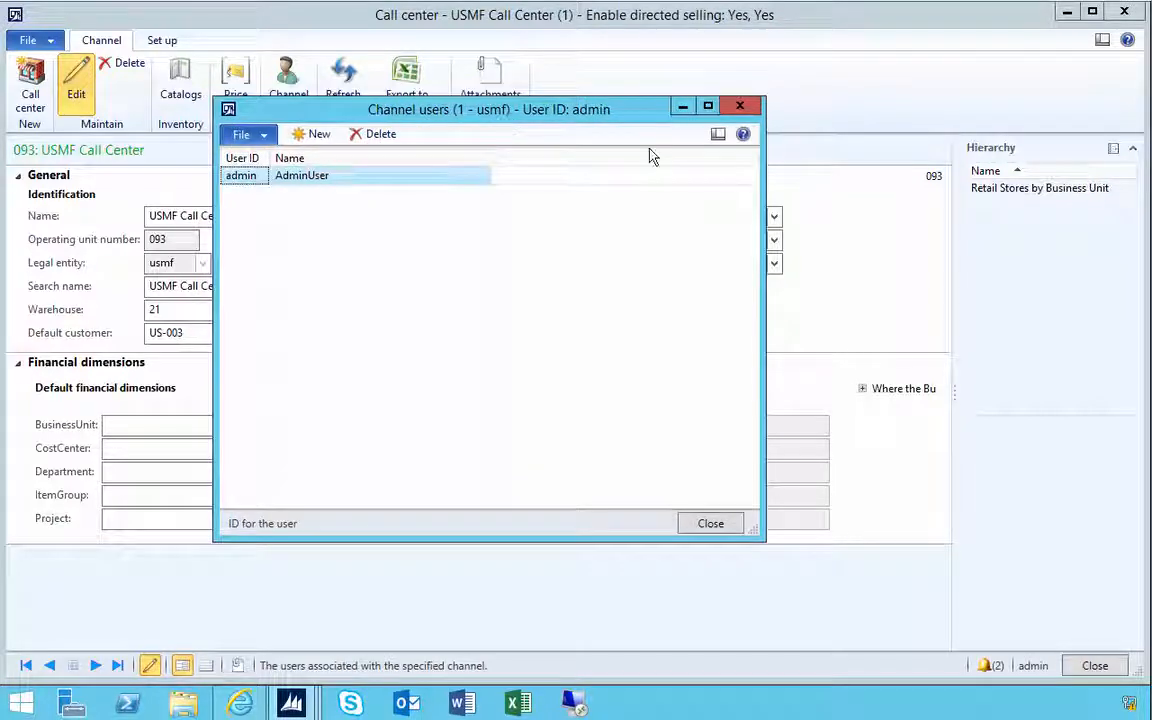
pyautogui.click(739, 106)
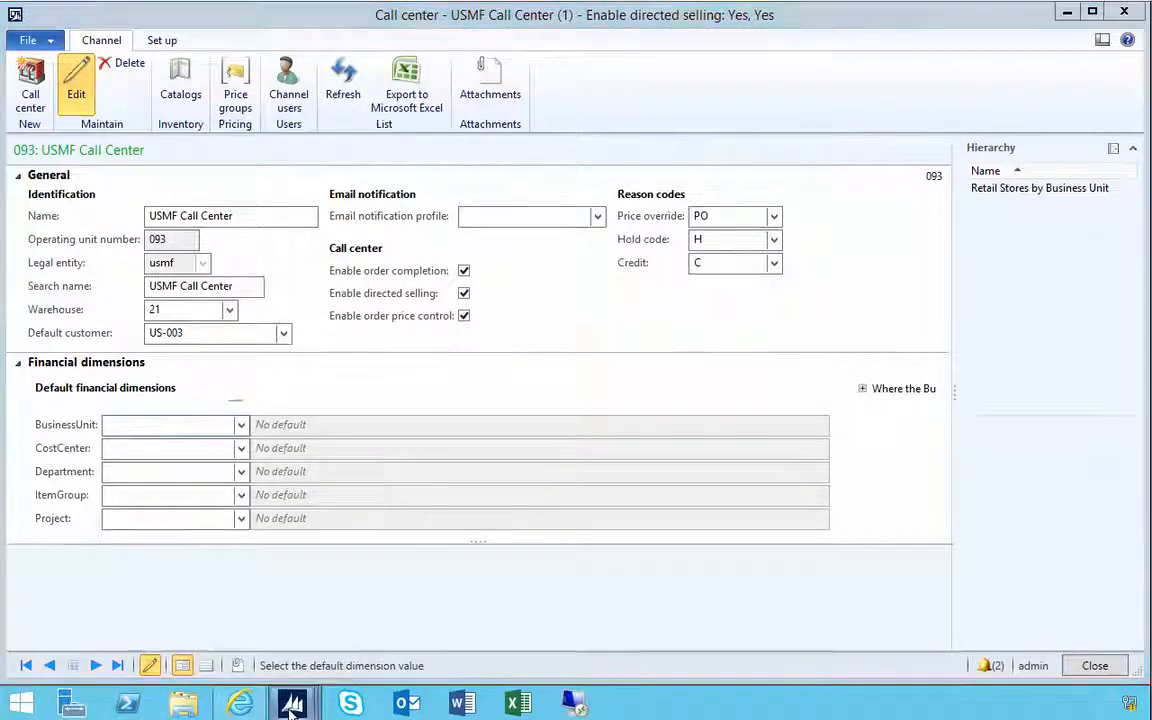
# - Go to the list of all sales orders in Sales and marketing
pyautogui.moveTo(291, 710)
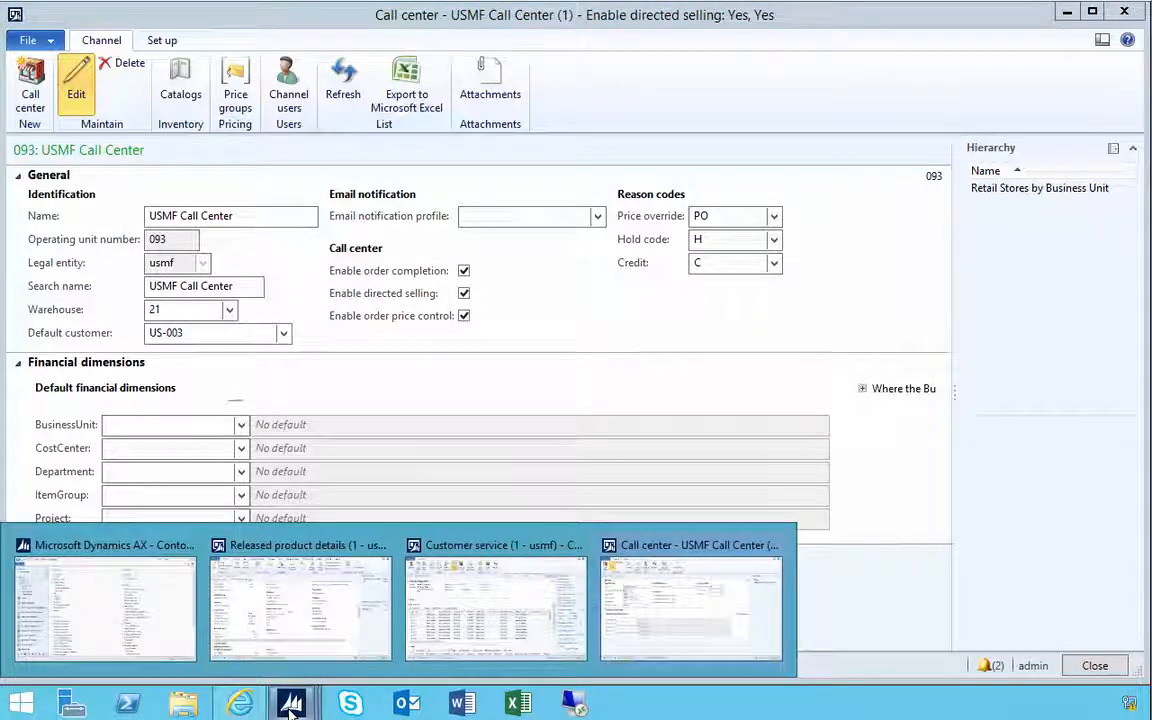
pyautogui.click(124, 628)
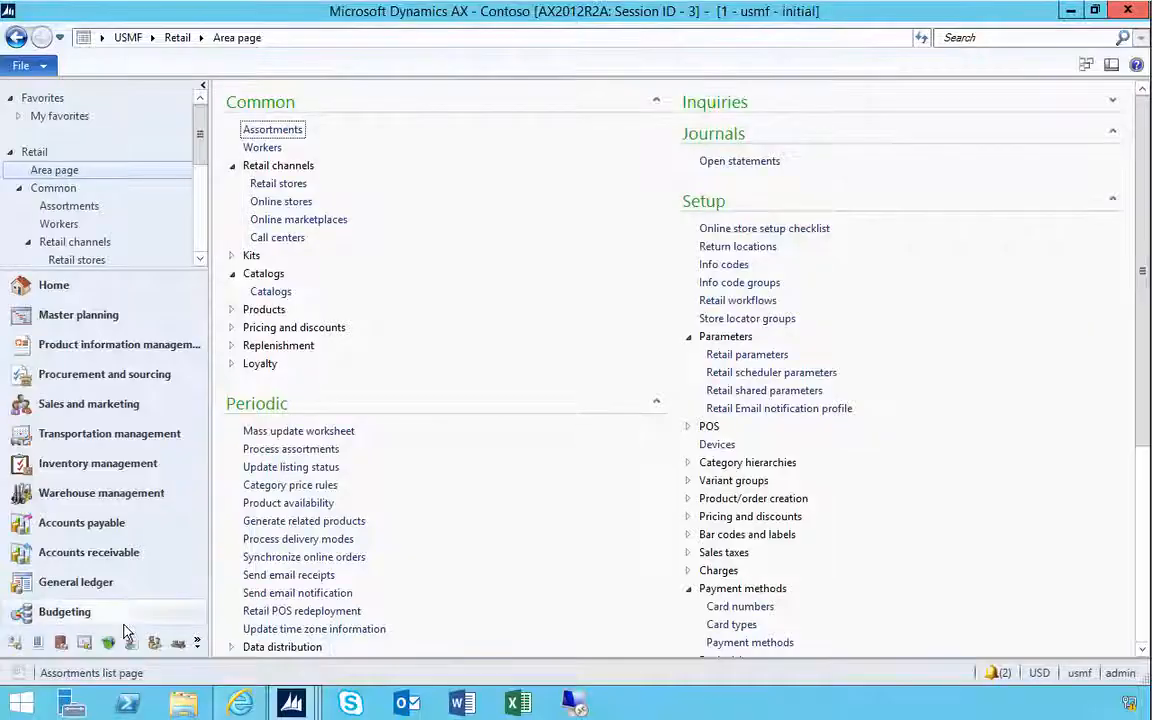
pyautogui.click(99, 404)
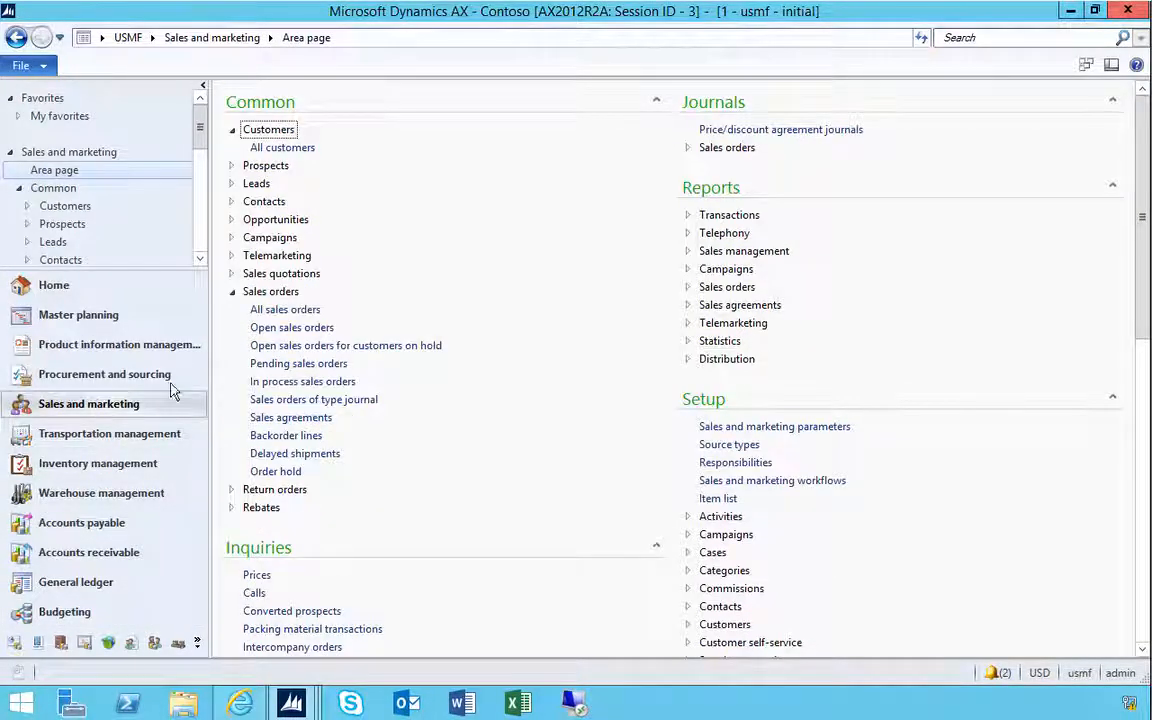
pyautogui.click(270, 316)
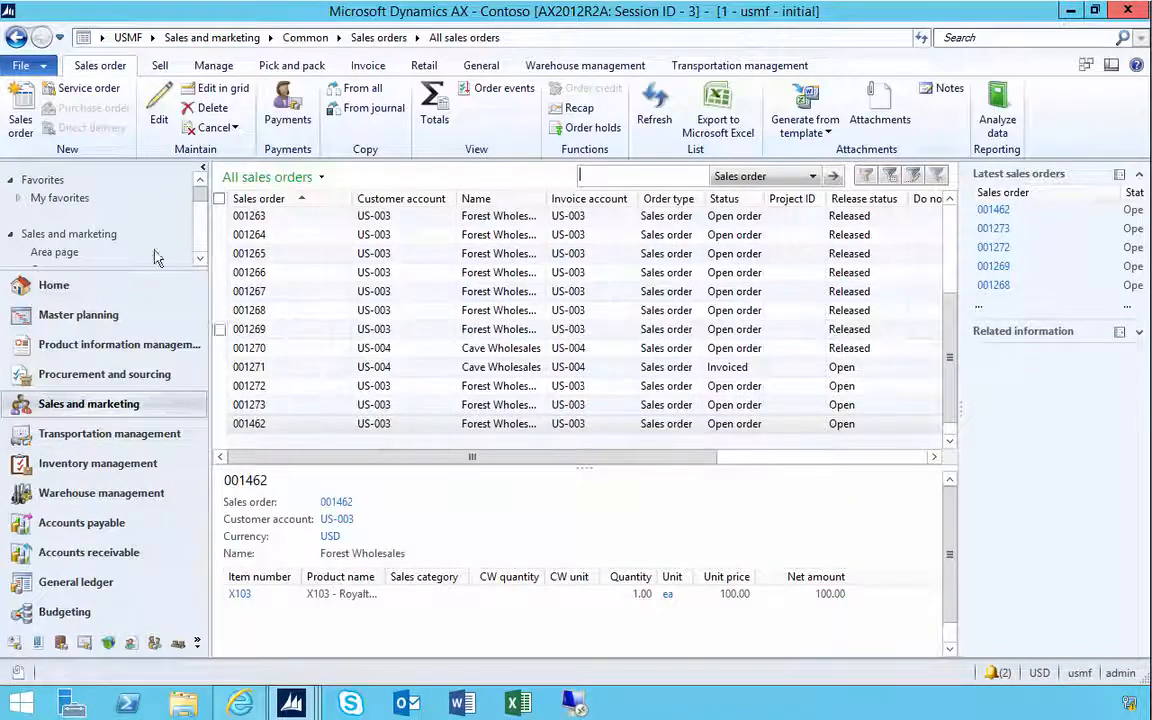
# - Start a new sales order and enter Forest Wholesales' customer account
pyautogui.click(23, 102)
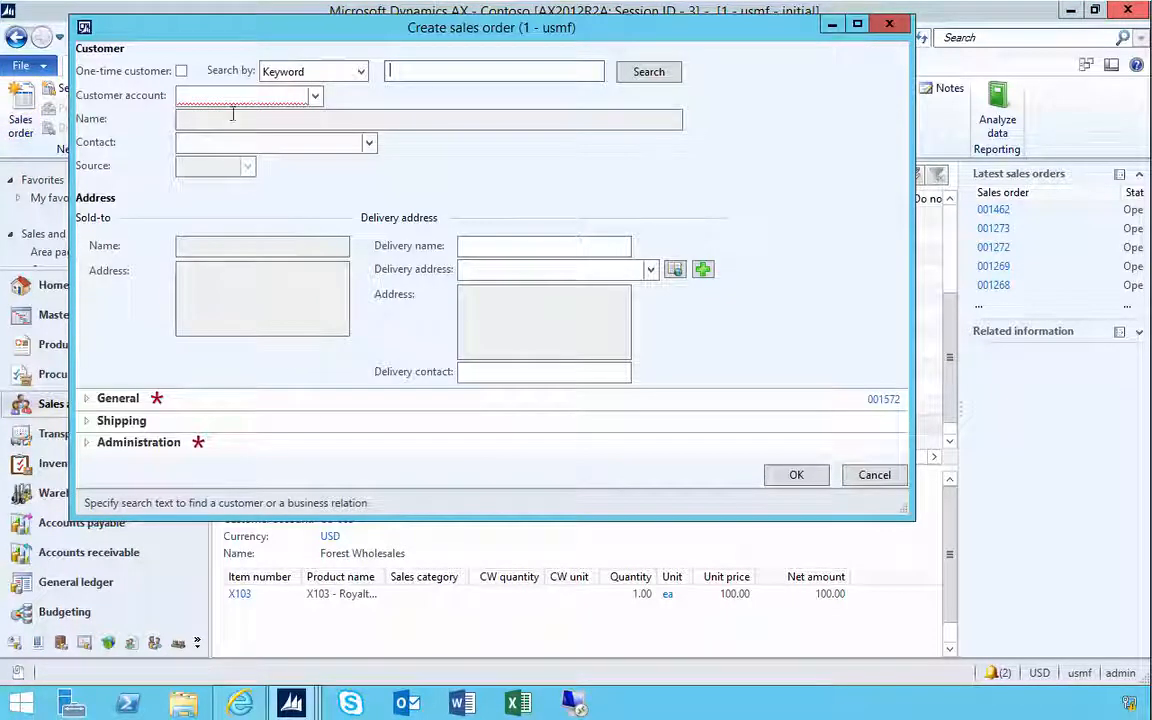
pyautogui.click(230, 96)
pyautogui.write('US')
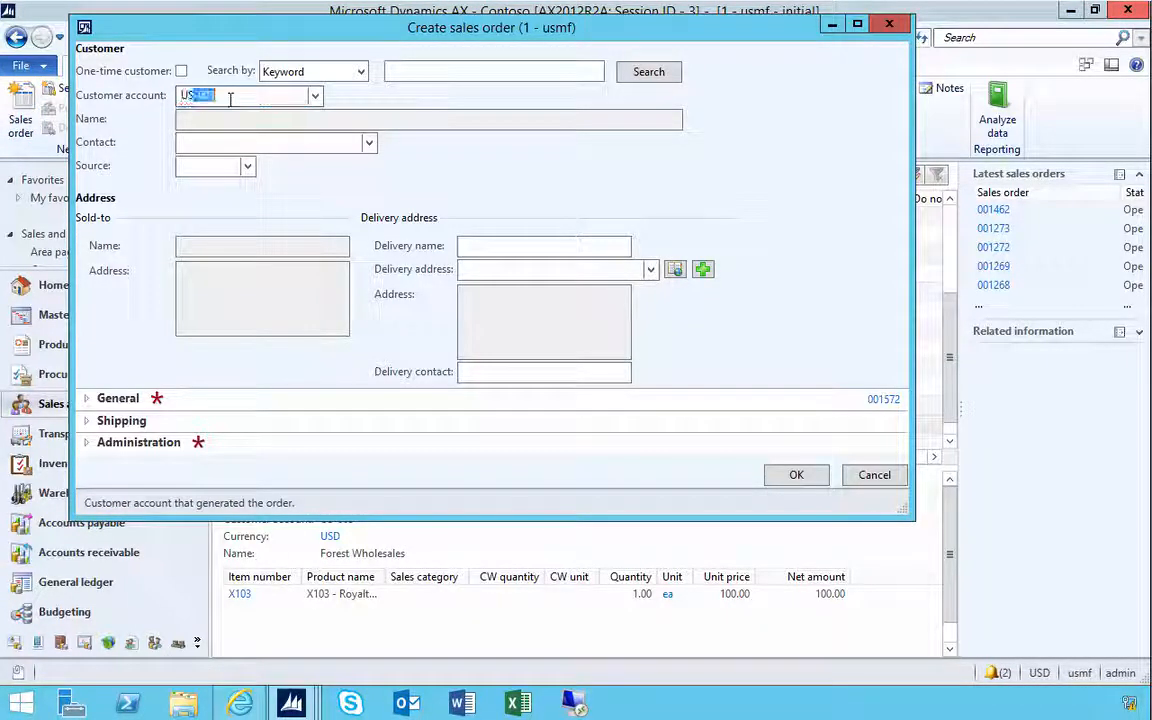
pyautogui.write('0')
pyautogui.press('BackSpace')
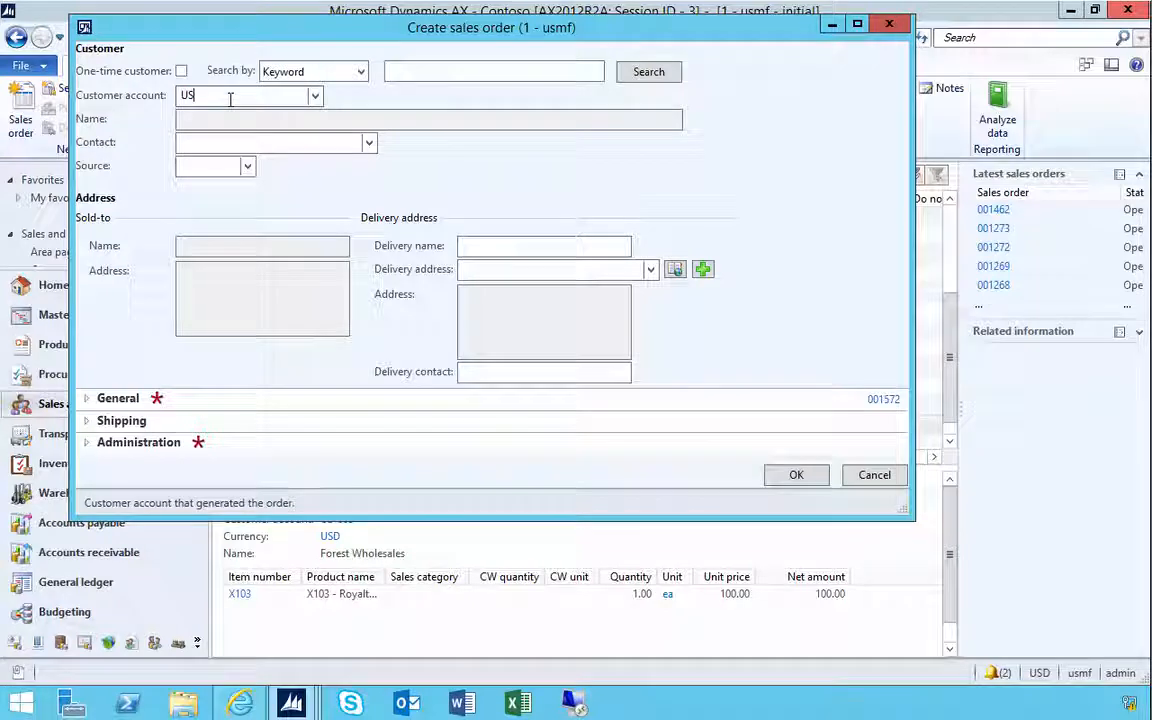
pyautogui.write('-003')
pyautogui.press('Tab')
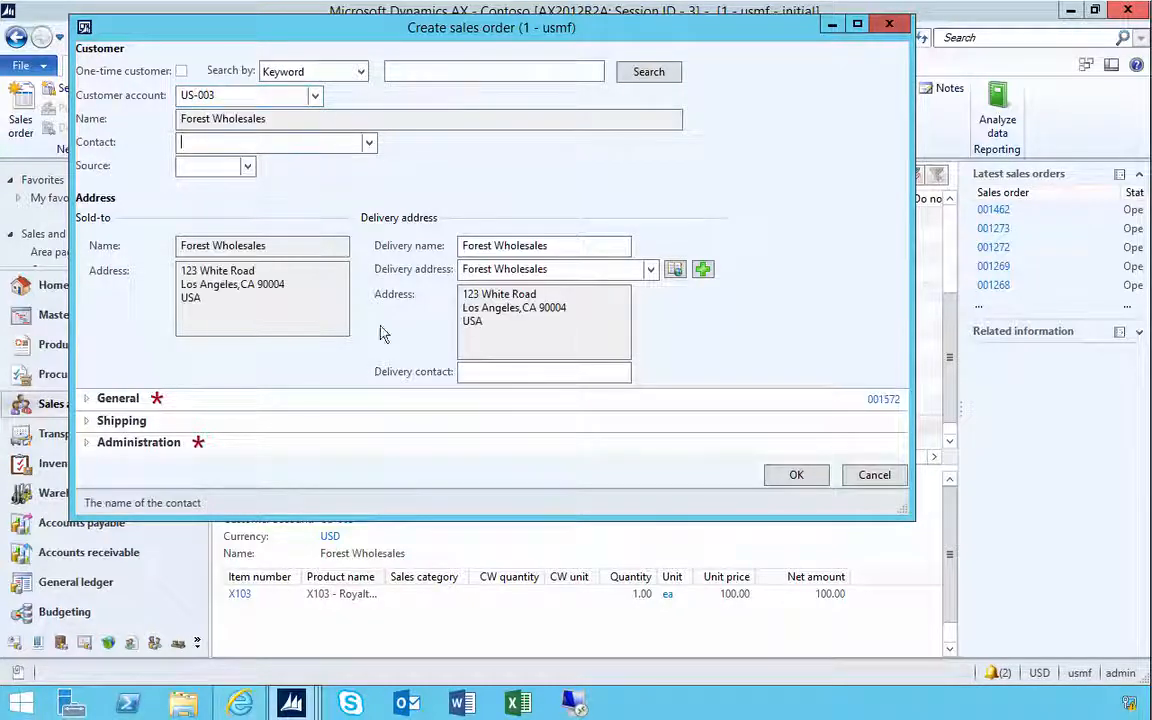
# - Set the new order's warehouse to 21 in its general details and create the order
pyautogui.click(99, 400)
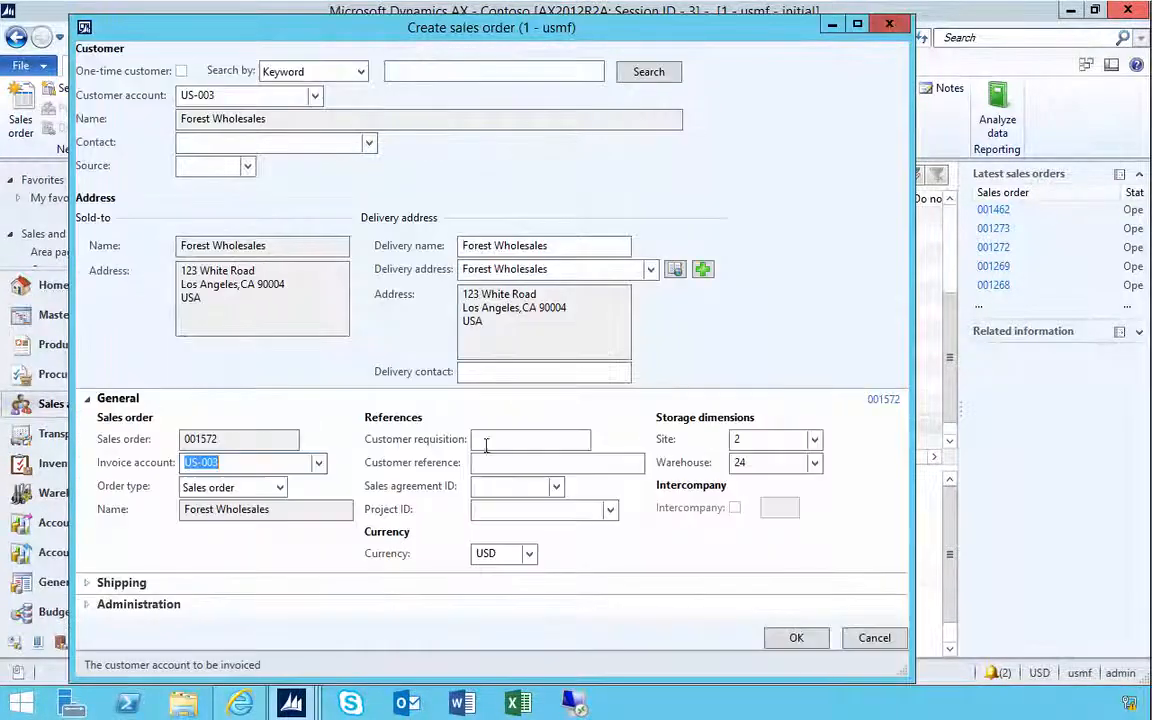
pyautogui.click(736, 462)
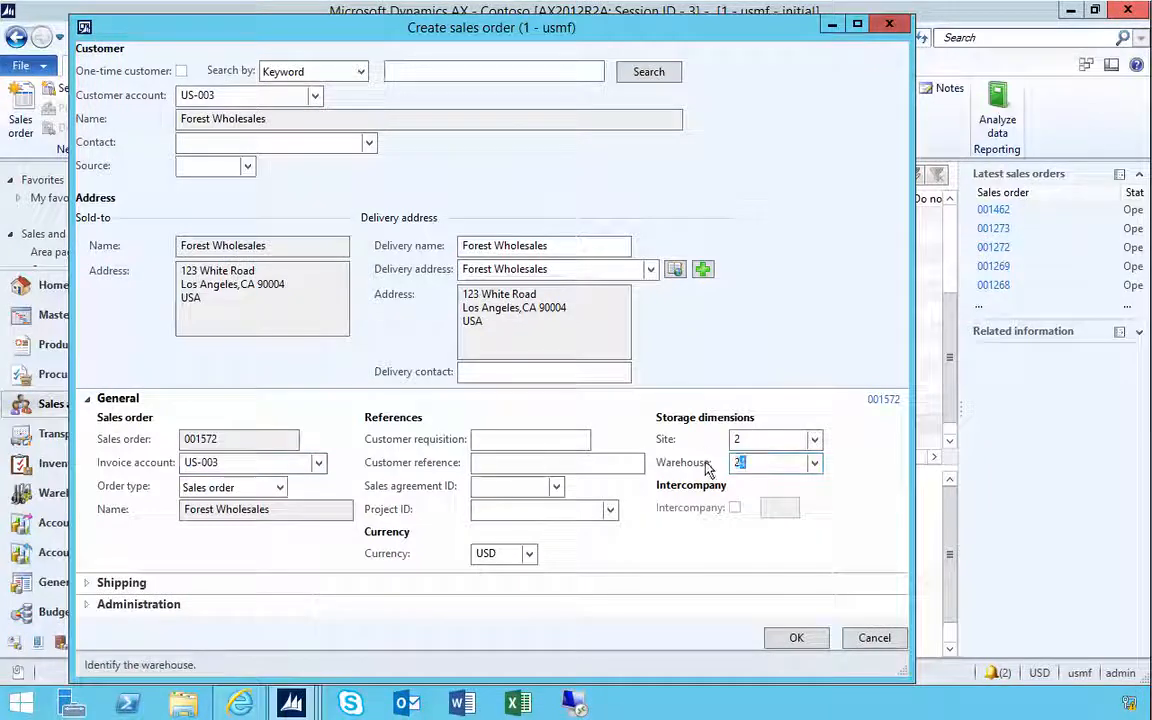
pyautogui.write('21')
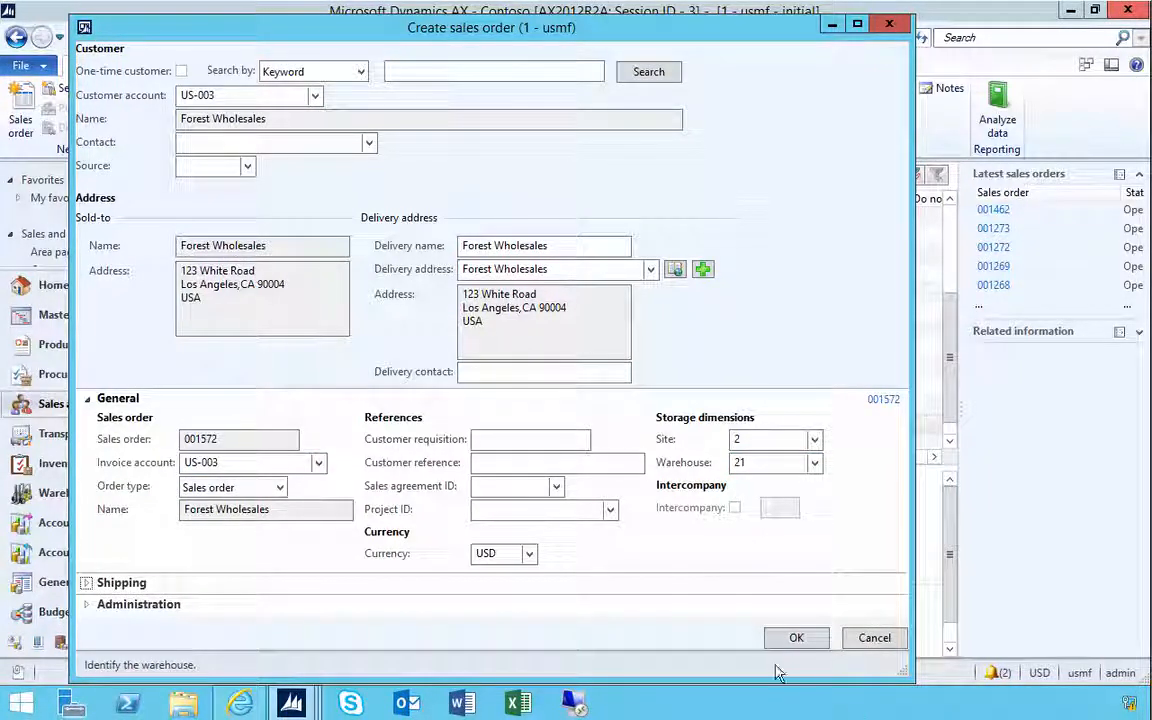
pyautogui.click(795, 640)
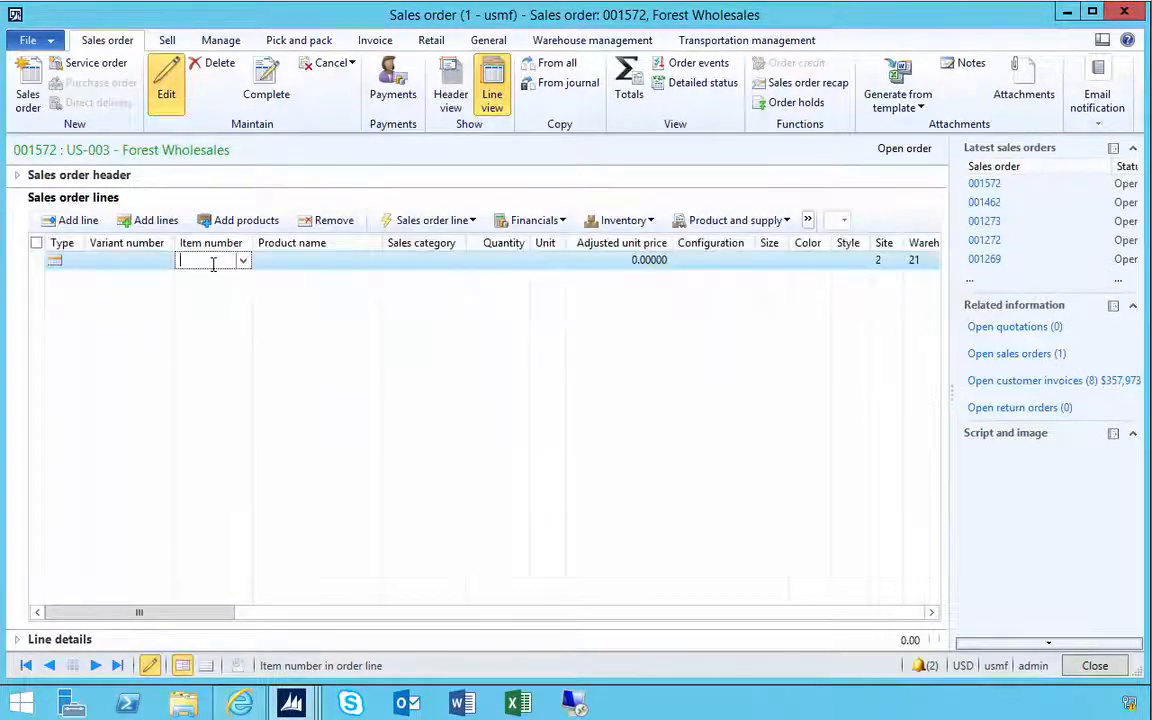
# - Enter item X103 on the sales order line and try to set its unit price to 95, cancelling the price override
pyautogui.write('X10')
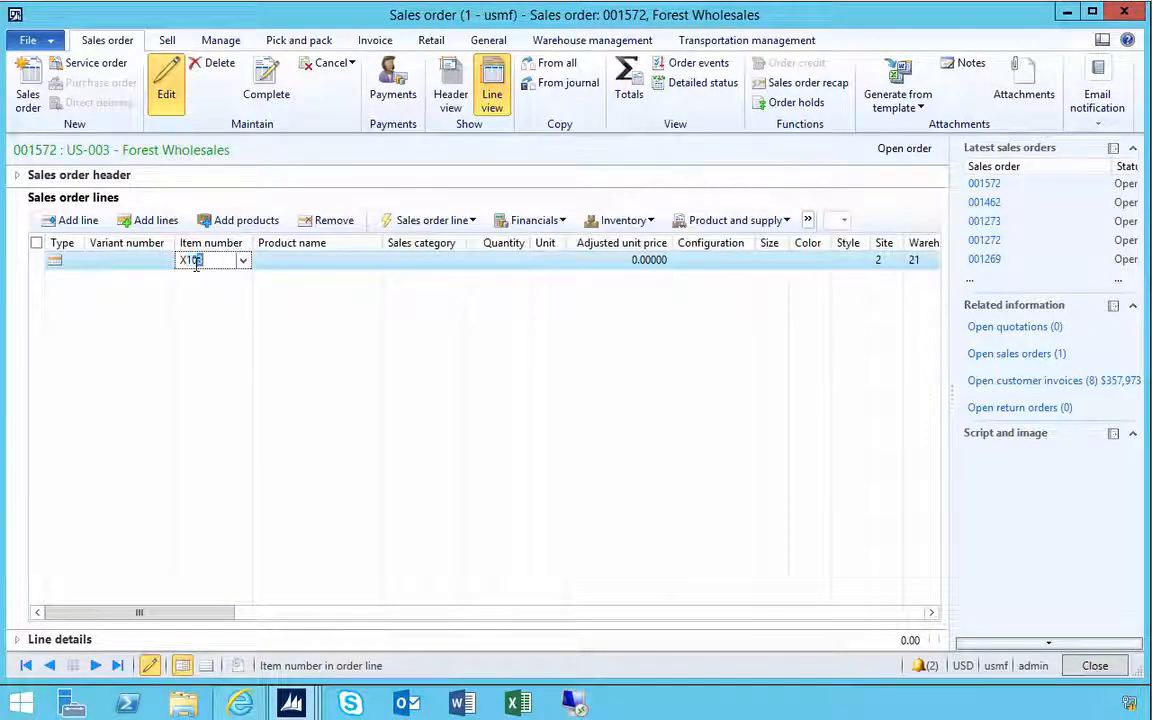
pyautogui.press('Tab')
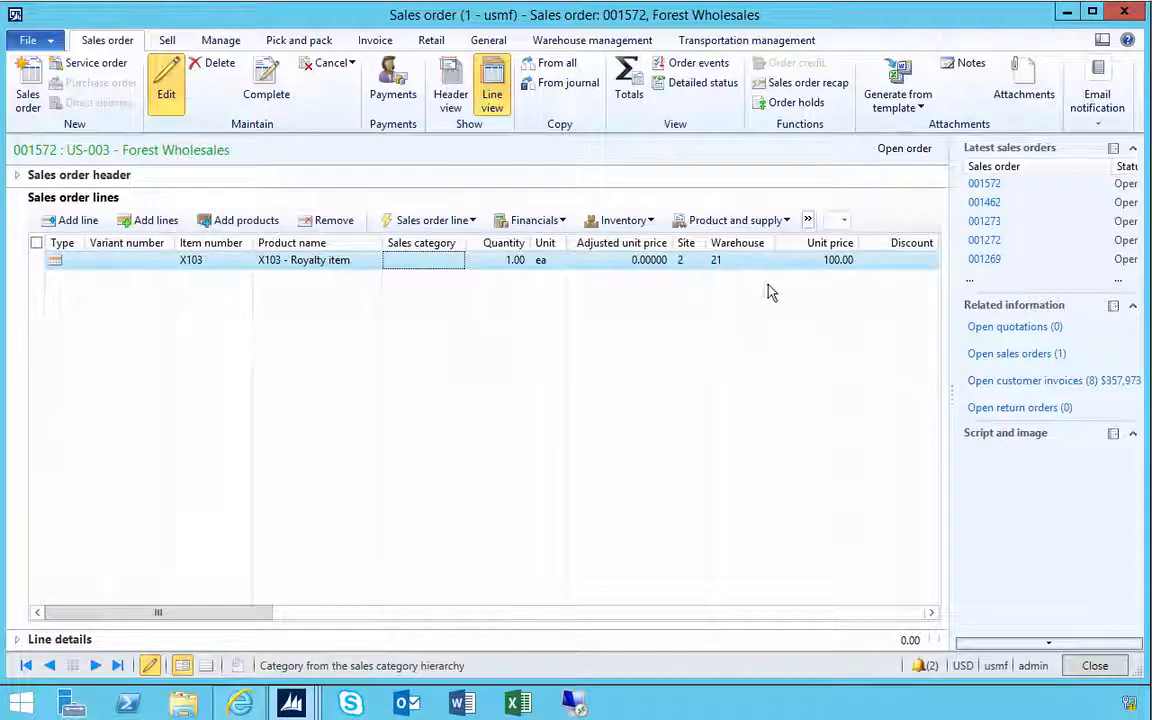
pyautogui.click(816, 263)
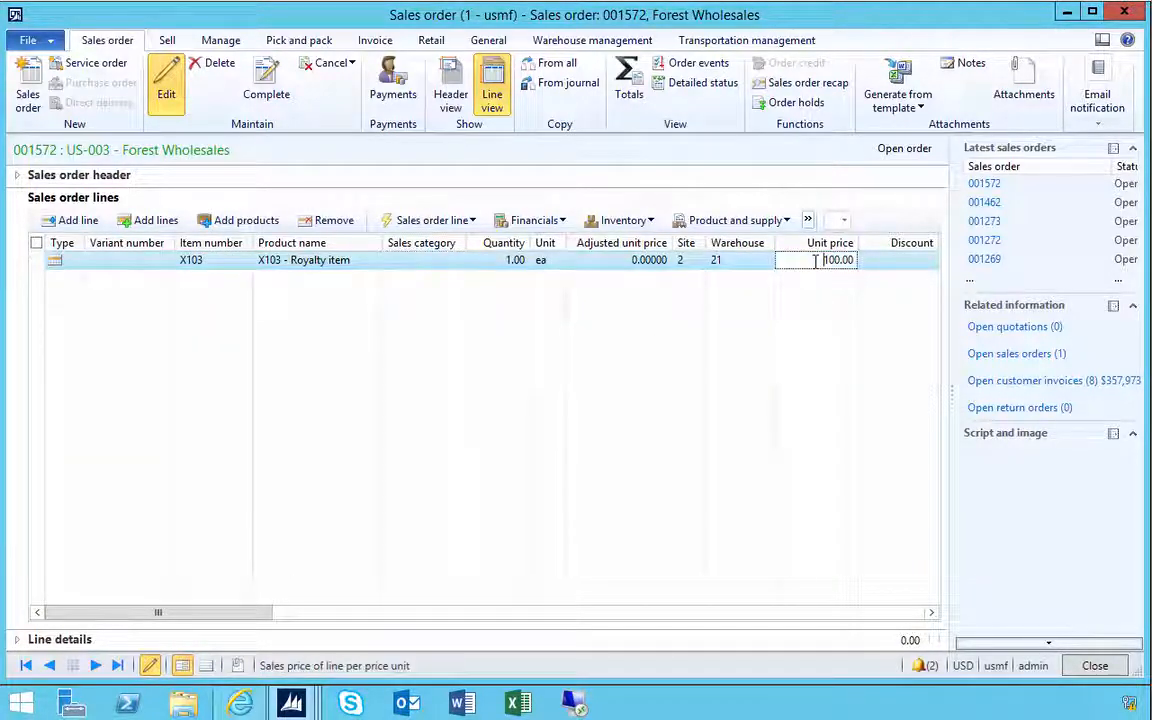
pyautogui.moveTo(812, 260); pyautogui.dragTo(877, 261)
pyautogui.write('95')
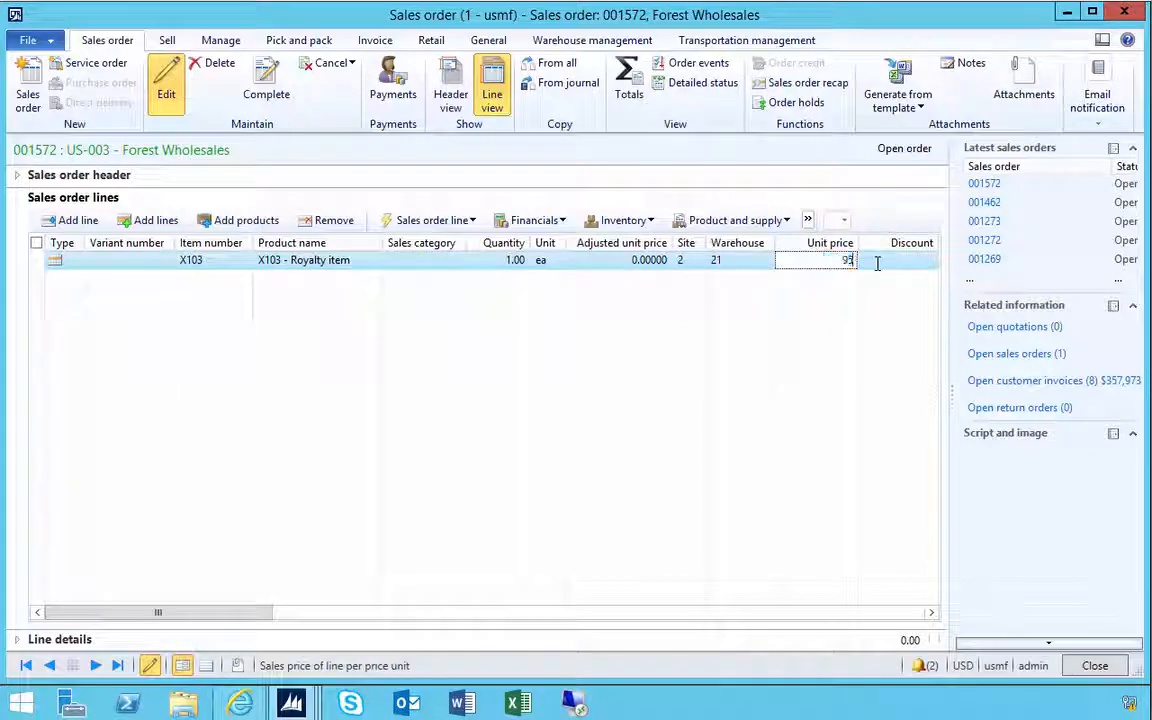
pyautogui.press('Tab')
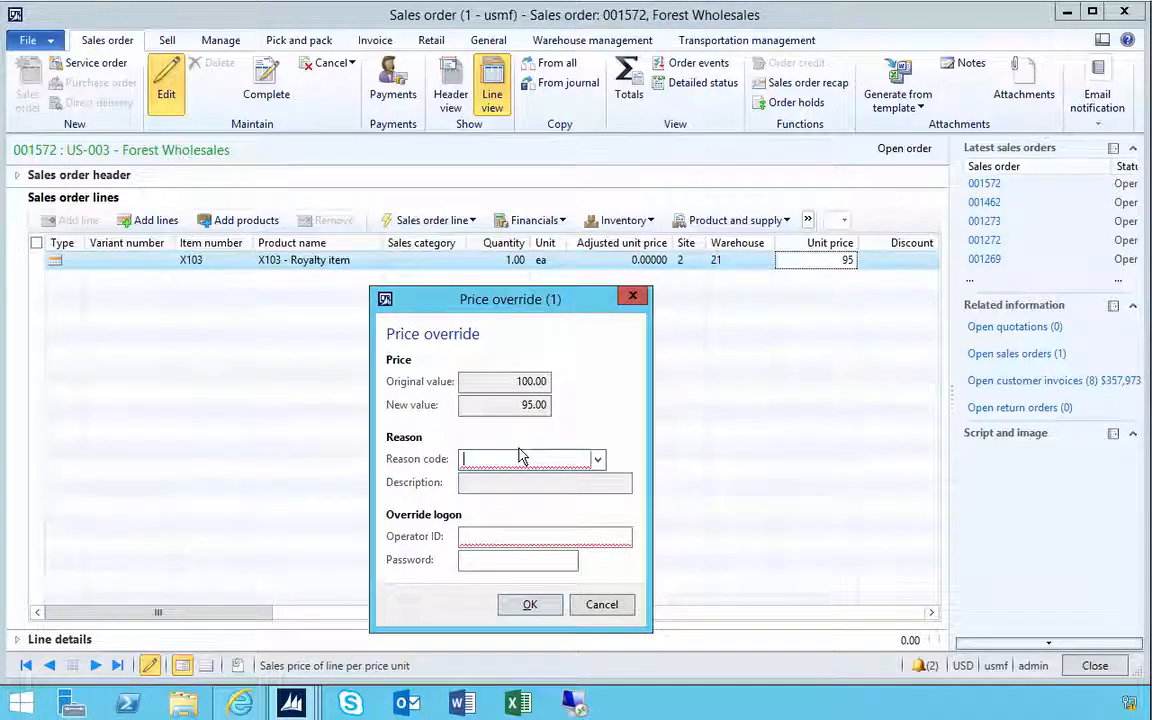
pyautogui.click(603, 605)
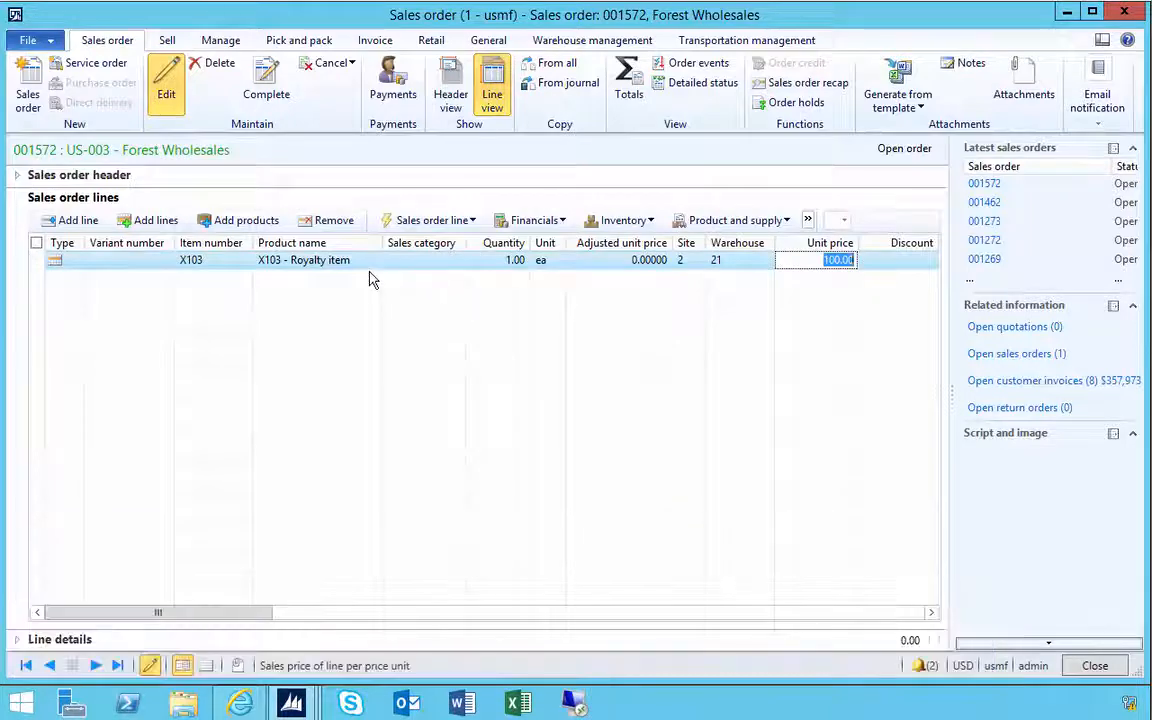
# - Delete the X103 line from the sales order and confirm the deletion
pyautogui.click(330, 220)
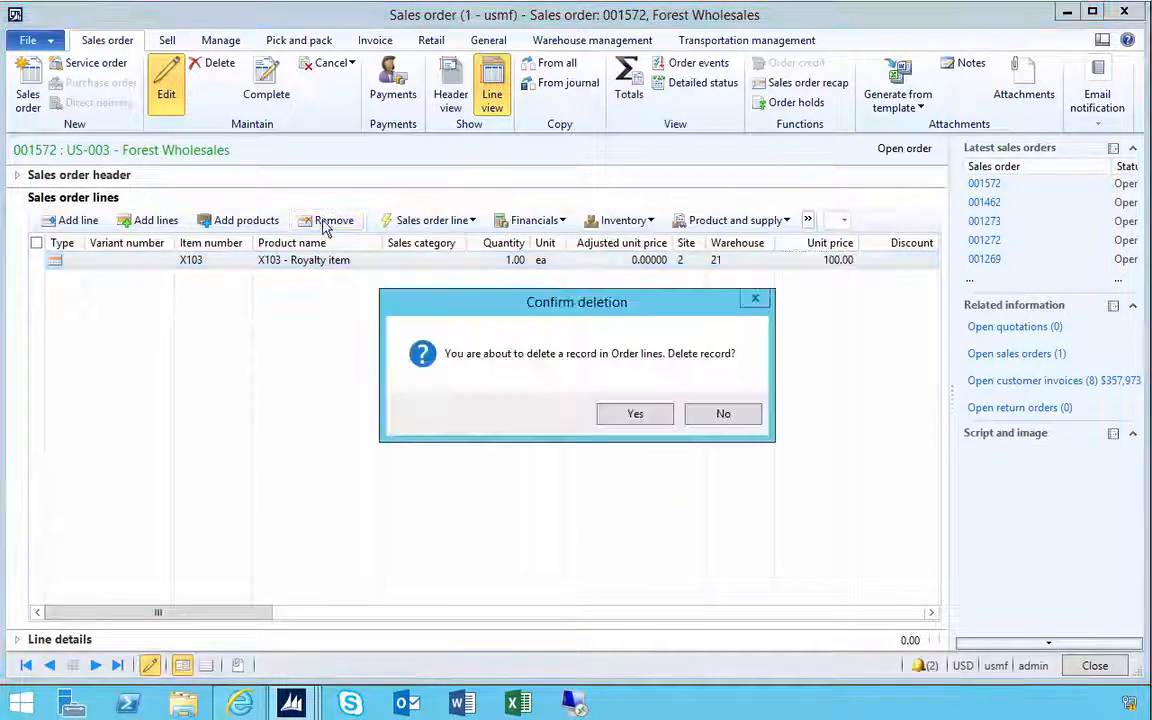
pyautogui.click(635, 414)
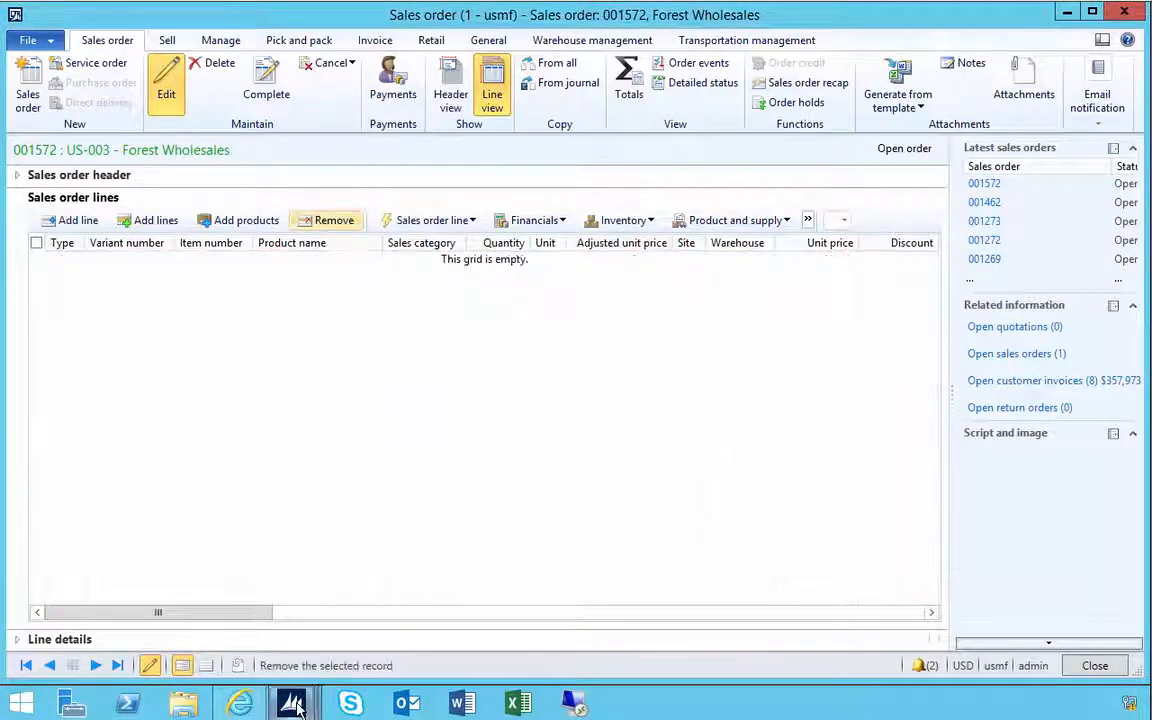
# - Return to the USMF Call Center setup and collapse its financial dimensions to leave only the general settings in view
pyautogui.moveTo(291, 703)
pyautogui.click(493, 637)
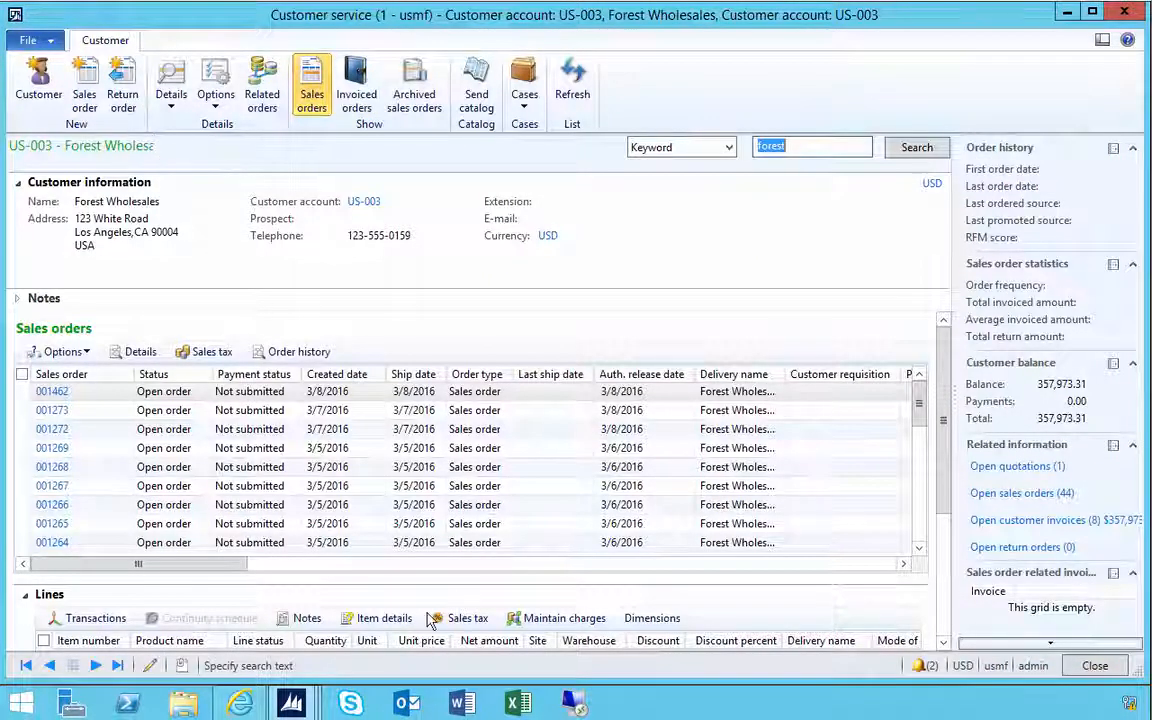
pyautogui.moveTo(290, 708)
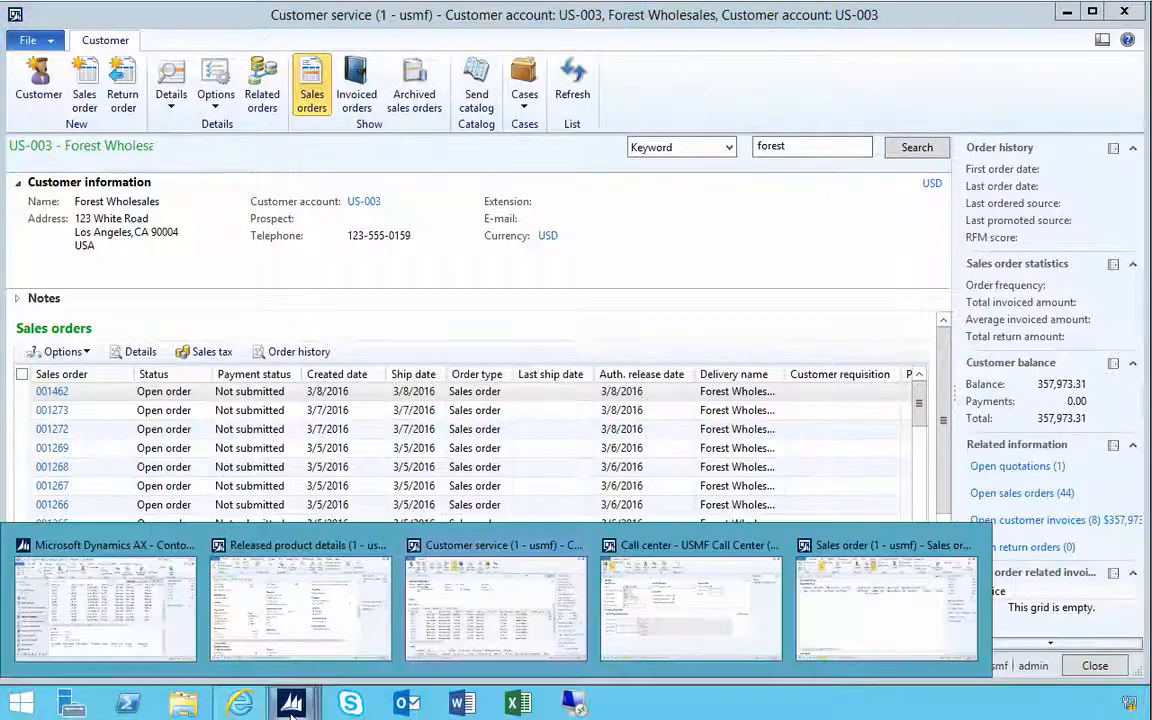
pyautogui.click(661, 622)
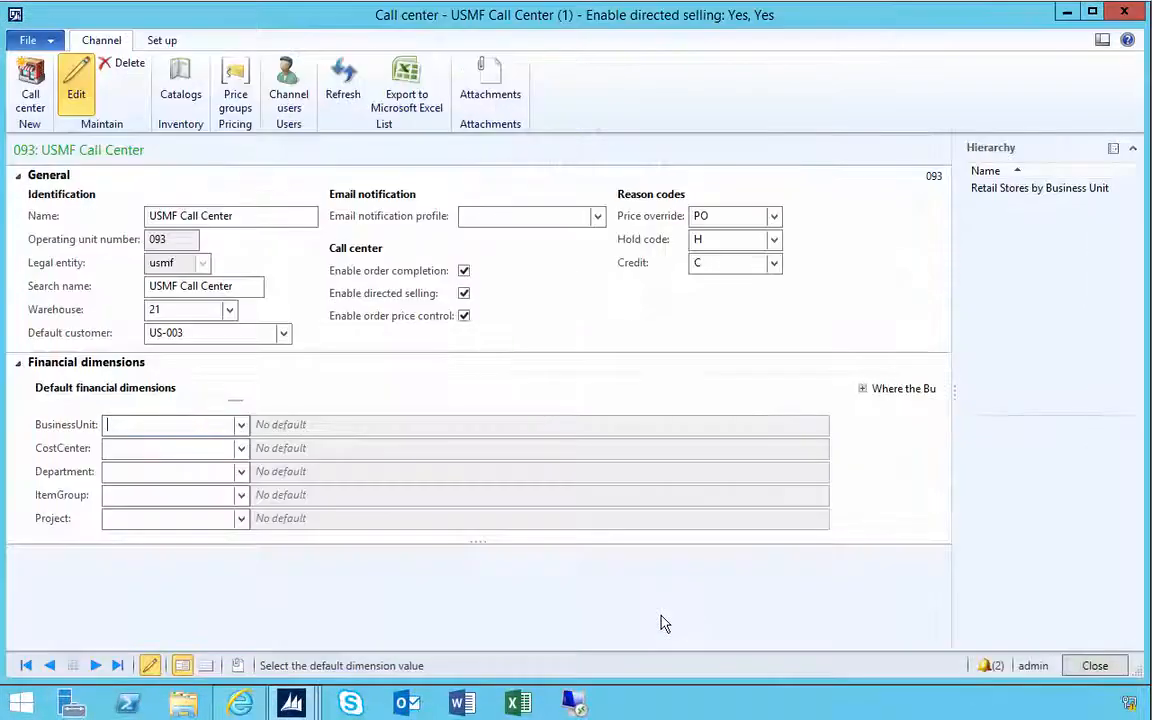
pyautogui.click(19, 364)
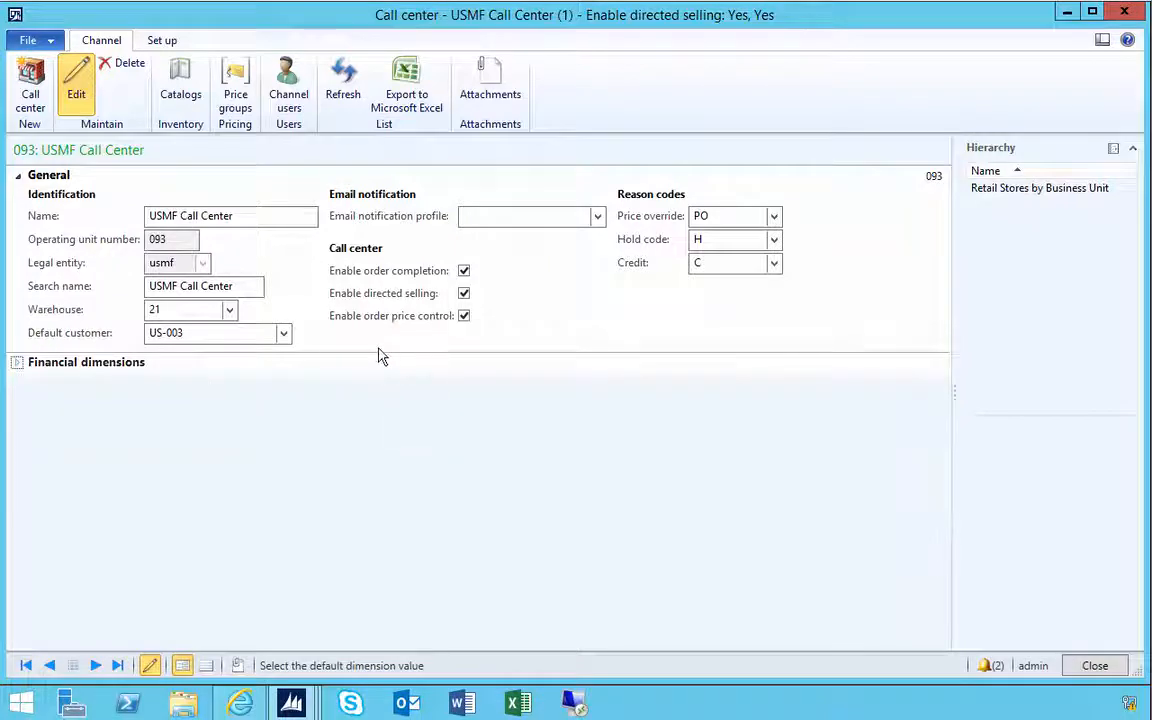